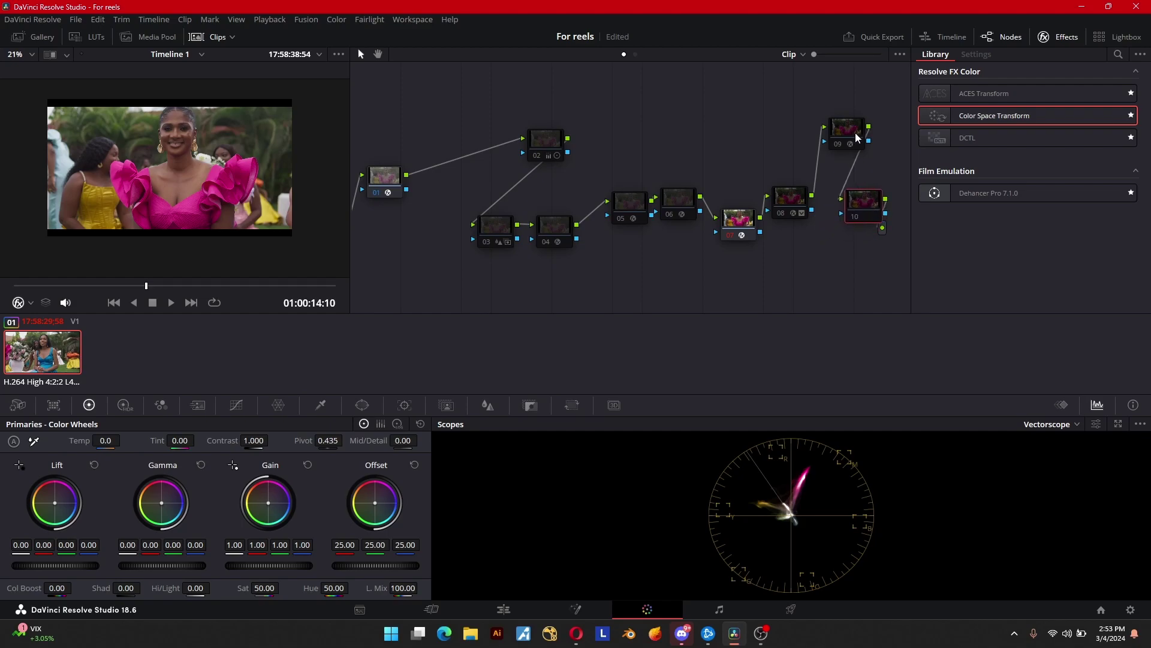
Step: Try ACEScct as the color science in the project's color management settings and discard the change
left_click_drag(847, 139, 769, 168)
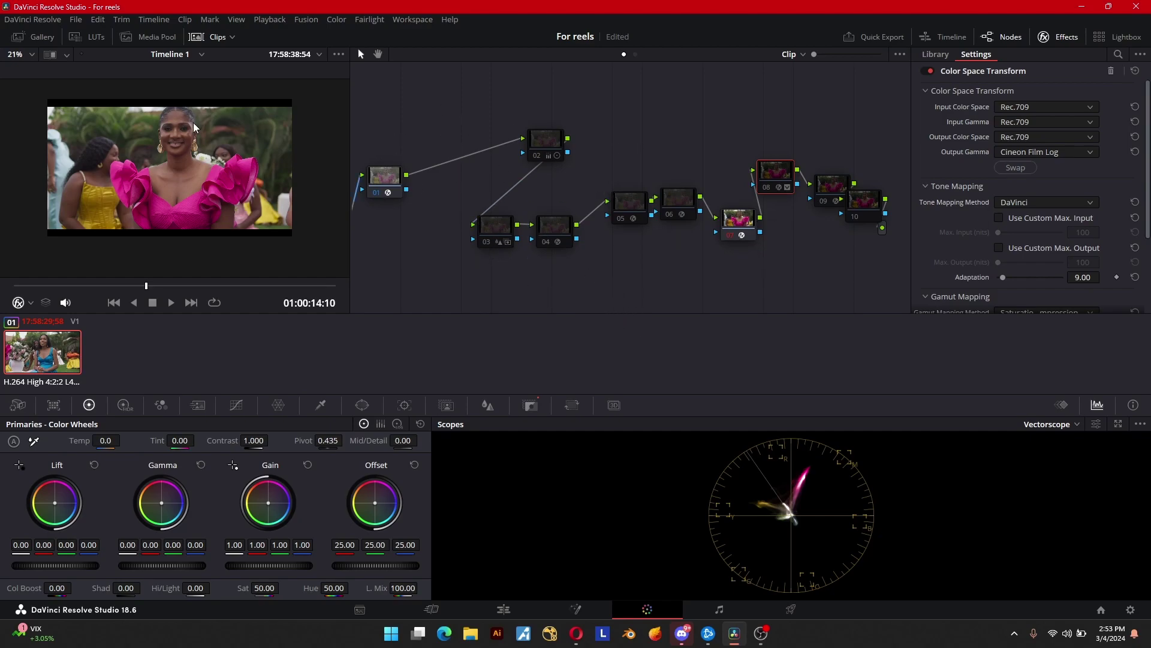
left_click(1129, 610)
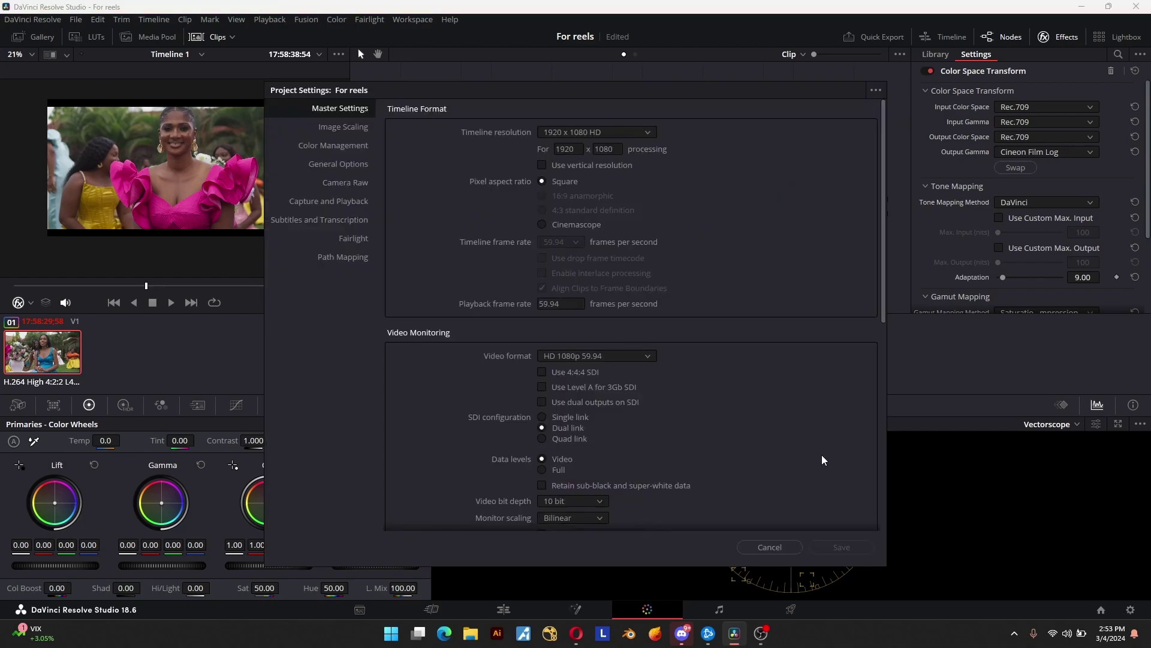
left_click(335, 146)
left_click(596, 135)
left_click(606, 188)
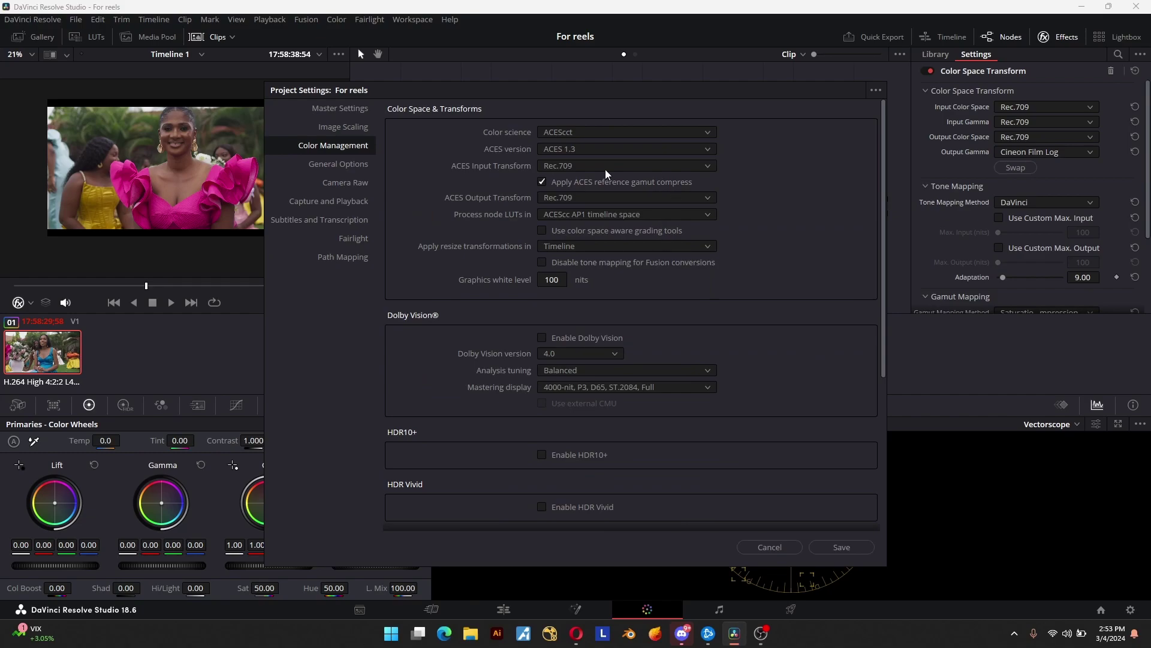
left_click(787, 545)
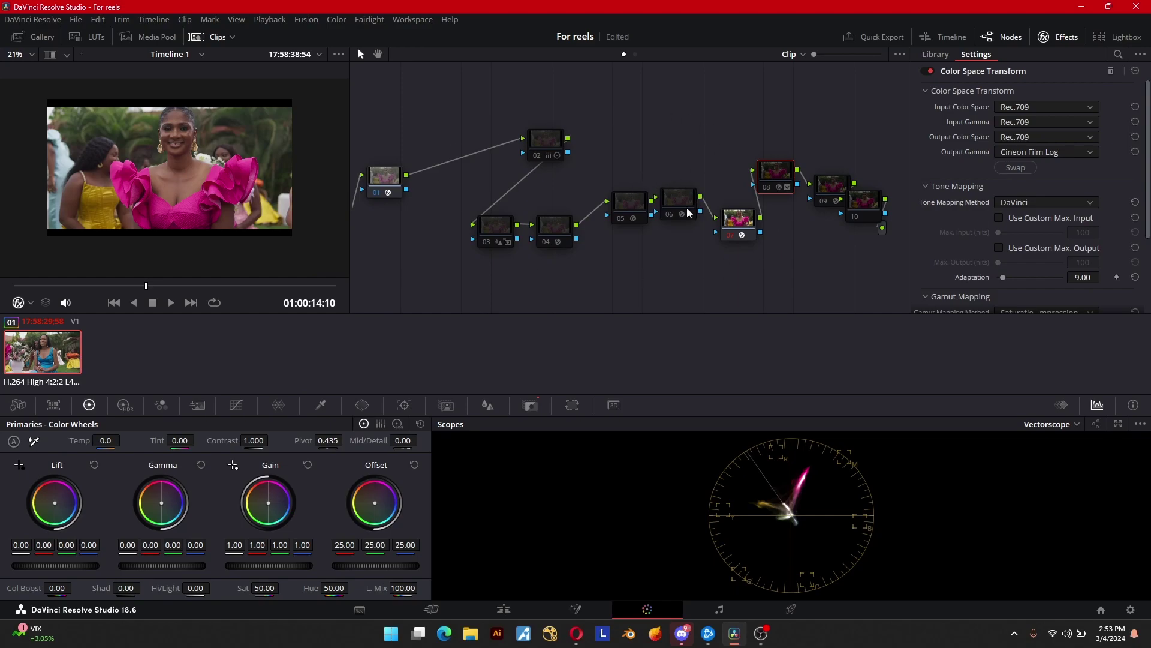
Step: Line up nodes 01 through 06 in a tidy row in the clip's node graph
left_click_drag(387, 181, 422, 159)
left_click_drag(542, 139, 444, 228)
left_click_drag(399, 274, 698, 177)
left_click_drag(485, 245, 514, 197)
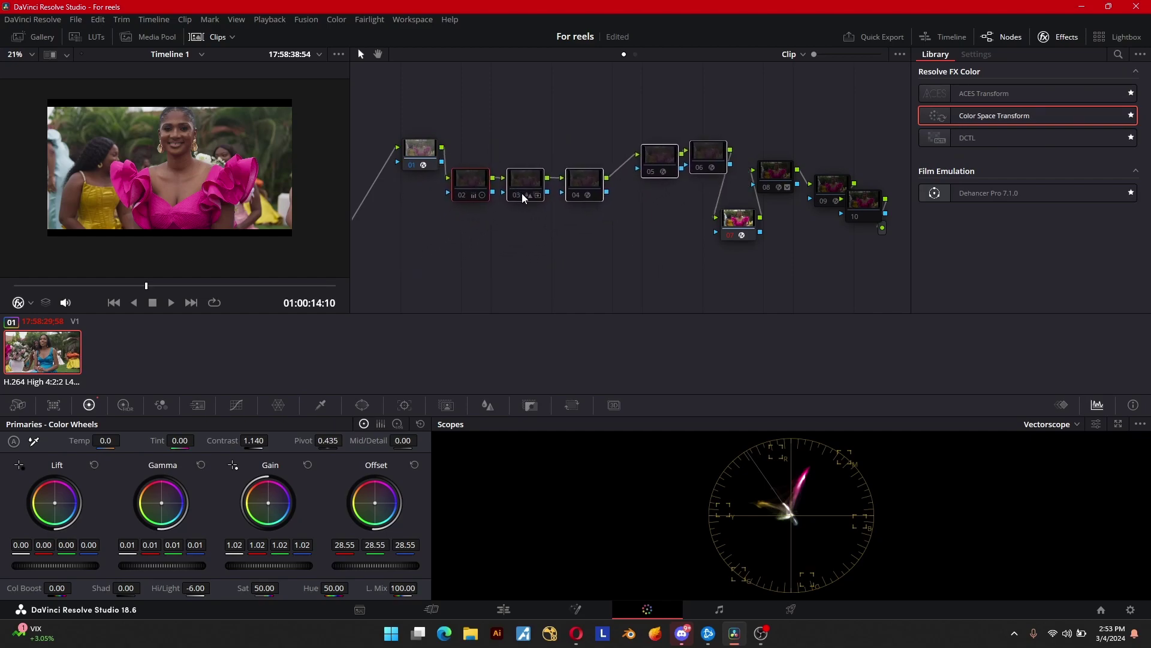
left_click_drag(646, 121, 688, 183)
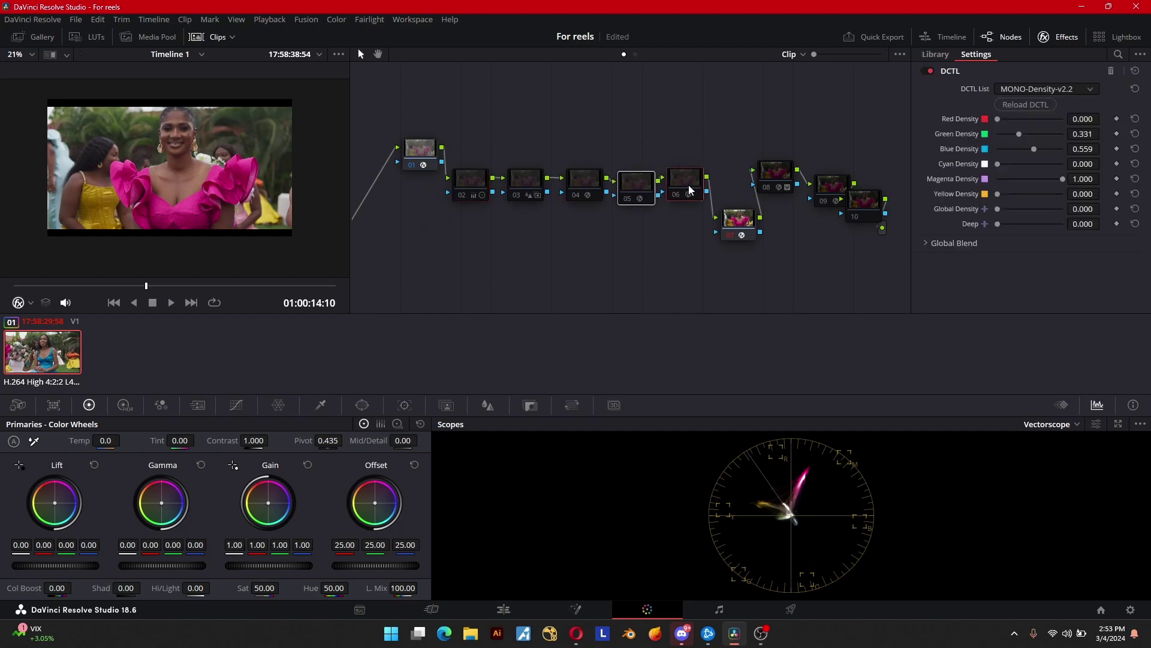
left_click_drag(415, 152, 406, 174)
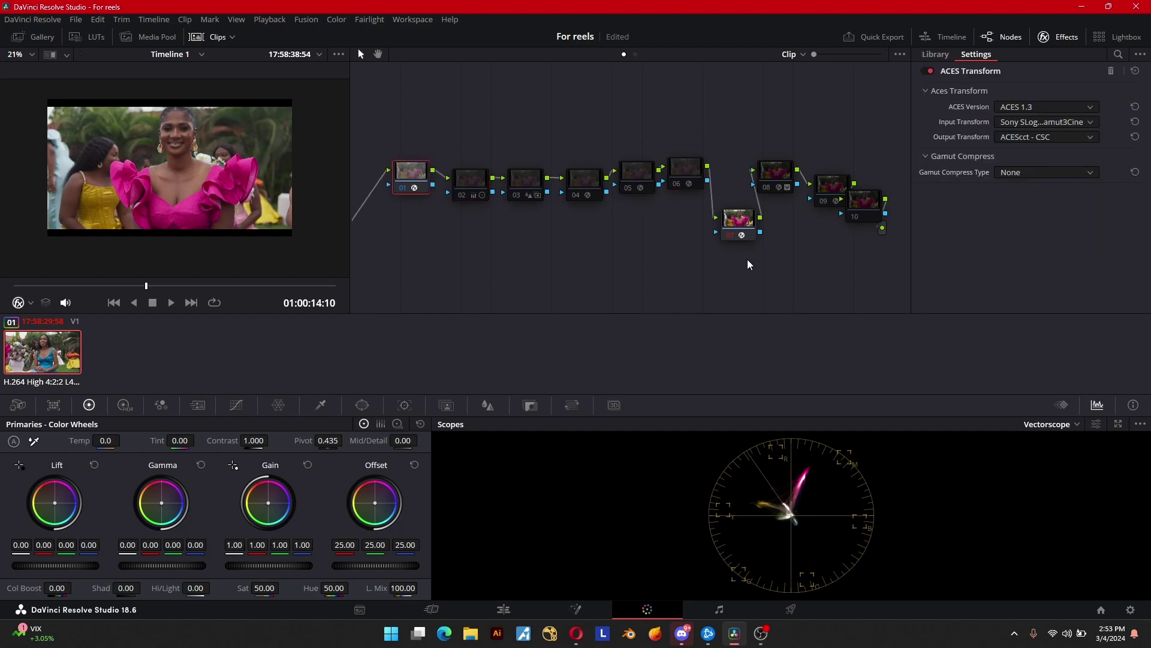
Step: Reset all grades and nodes on the clip and check the ungraded frame in full screen
left_click_drag(376, 116, 893, 311)
right_click(824, 266)
left_click(876, 274)
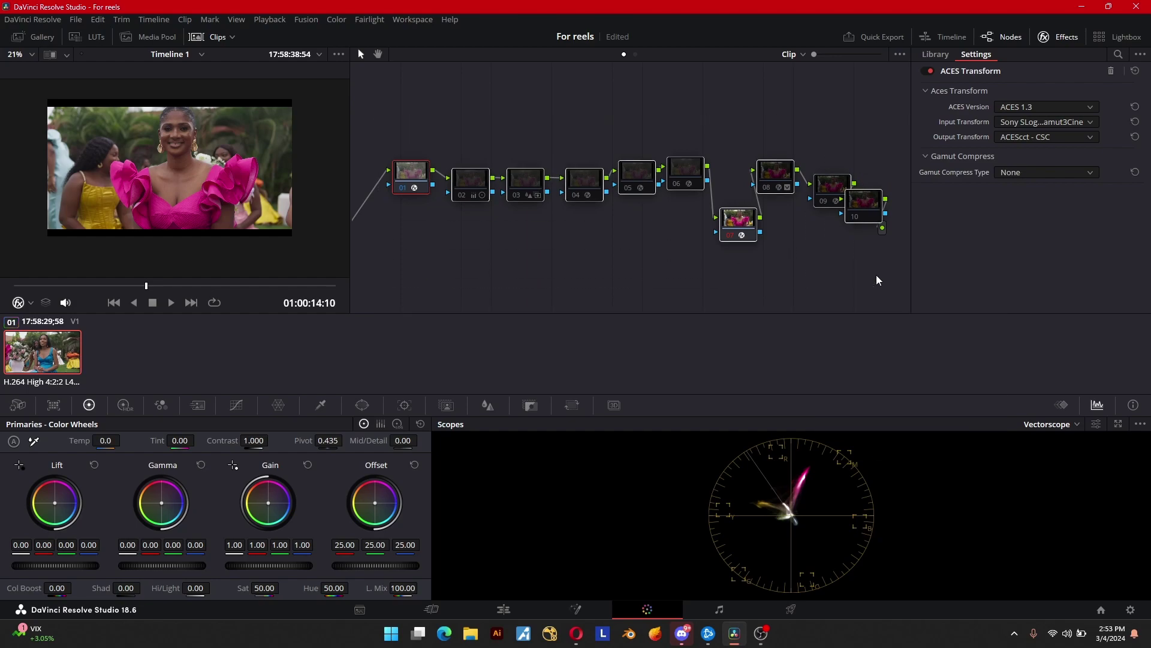
key("ctrl+f")
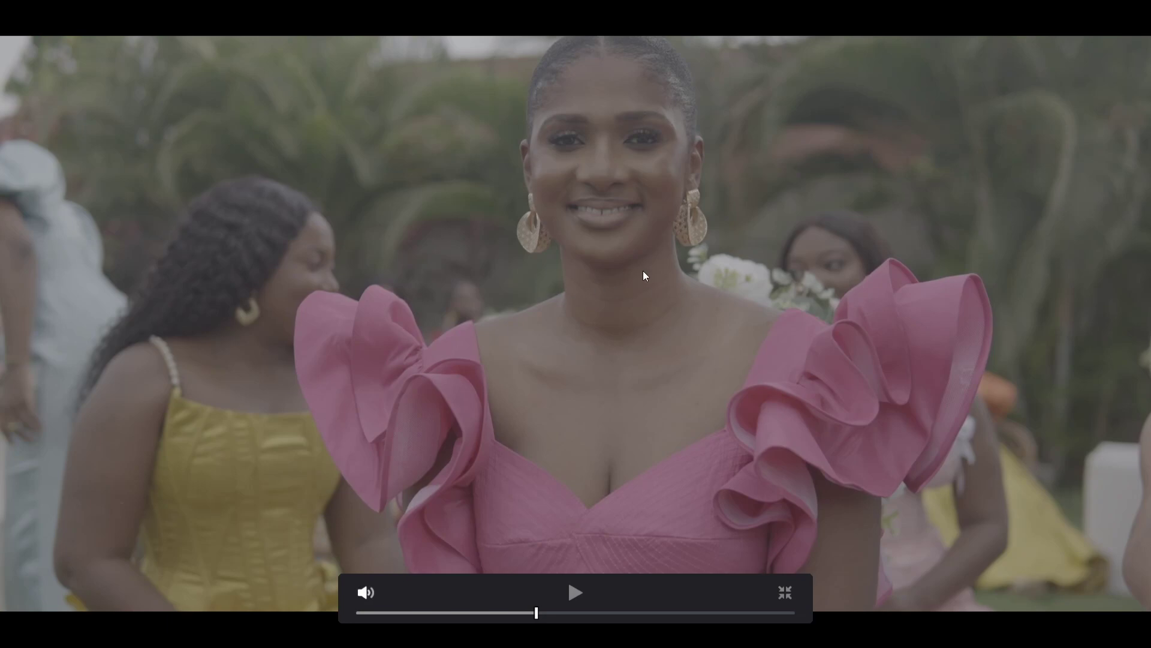
key("ctrl+f")
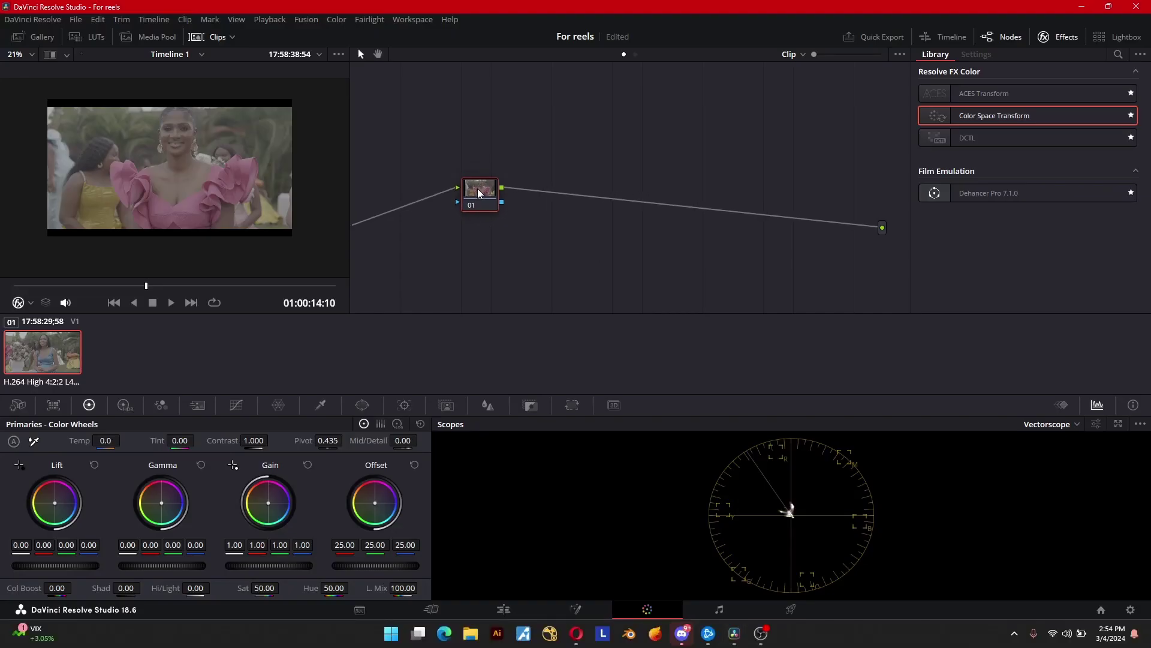
Step: Add a second serial node after node 01 and select the ACES Transform effect in the library
key("alt+s")
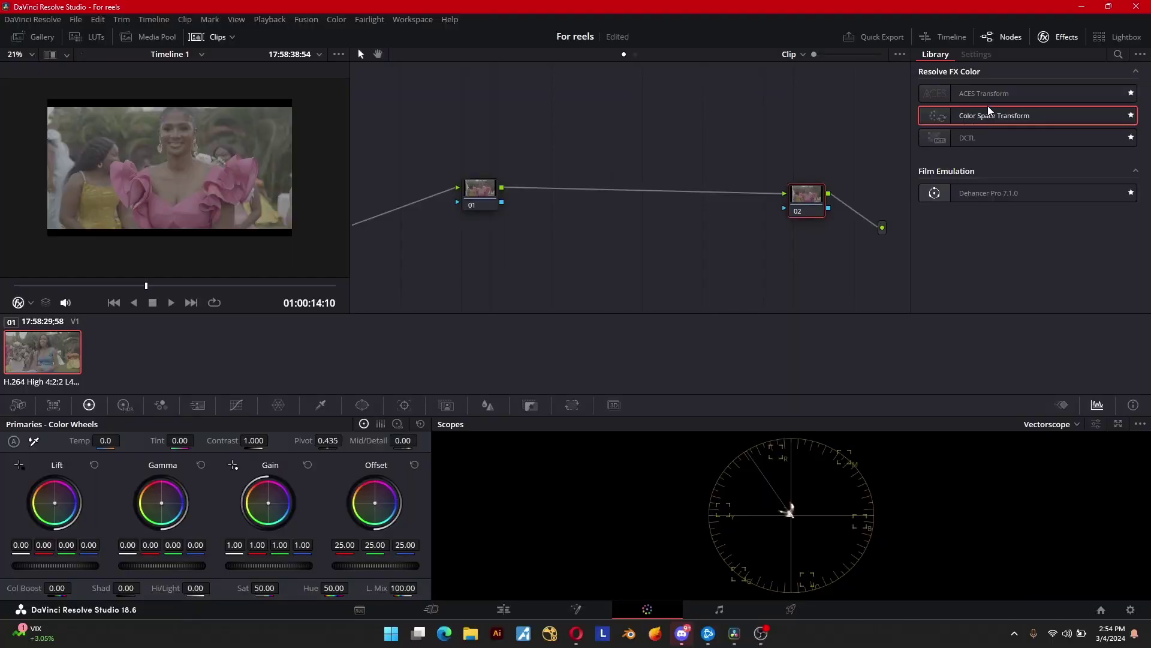
left_click(987, 91)
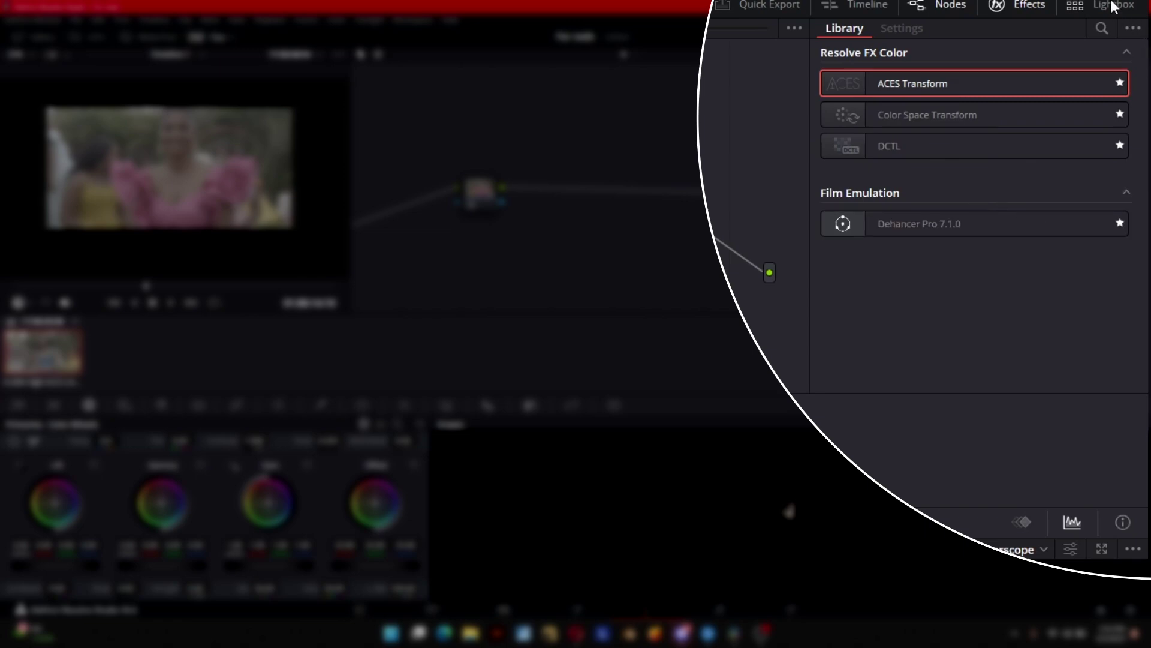
Step: Switch the effects library to show all effects and back to favorites only
left_click(1132, 30)
left_click(1062, 49)
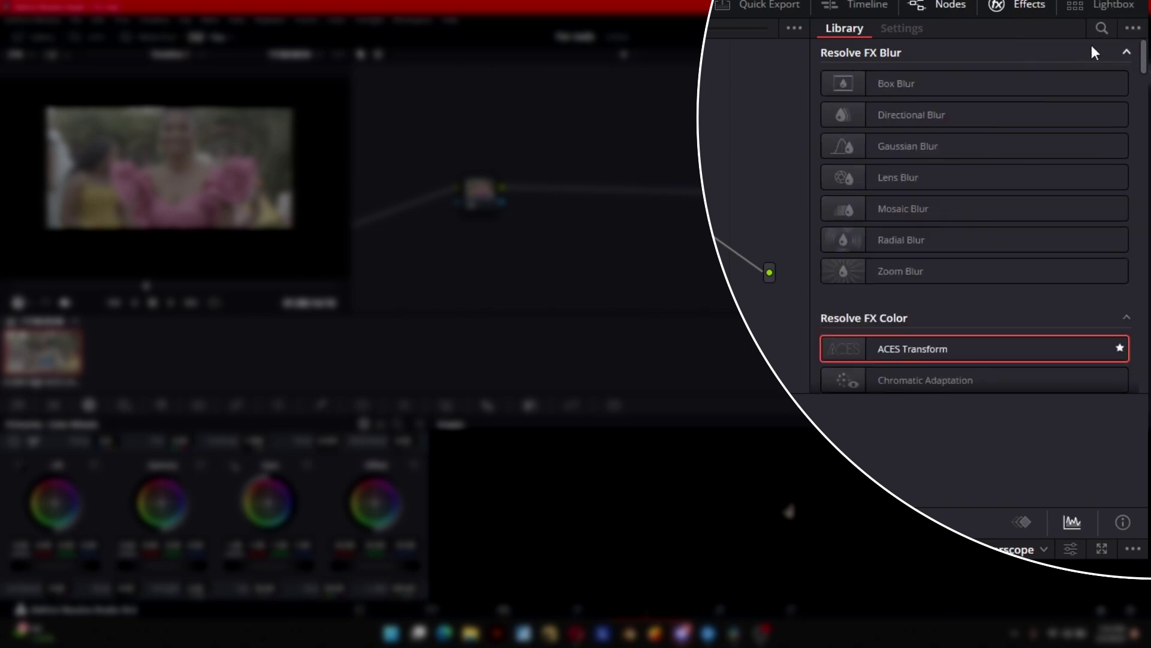
left_click(1131, 30)
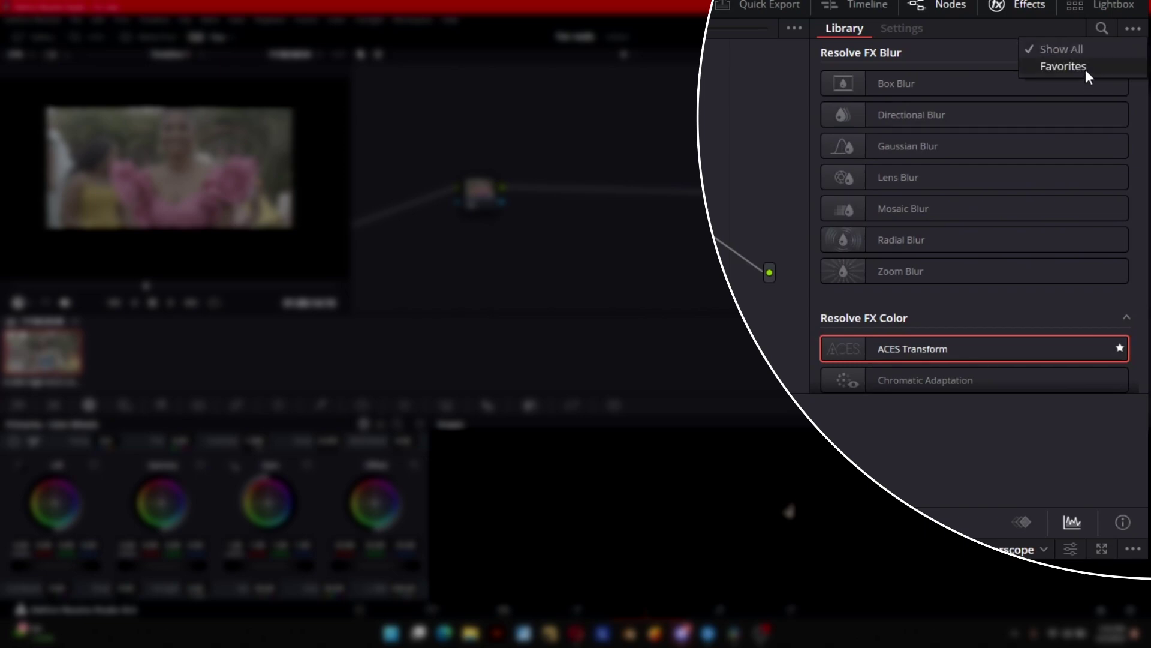
left_click(1086, 68)
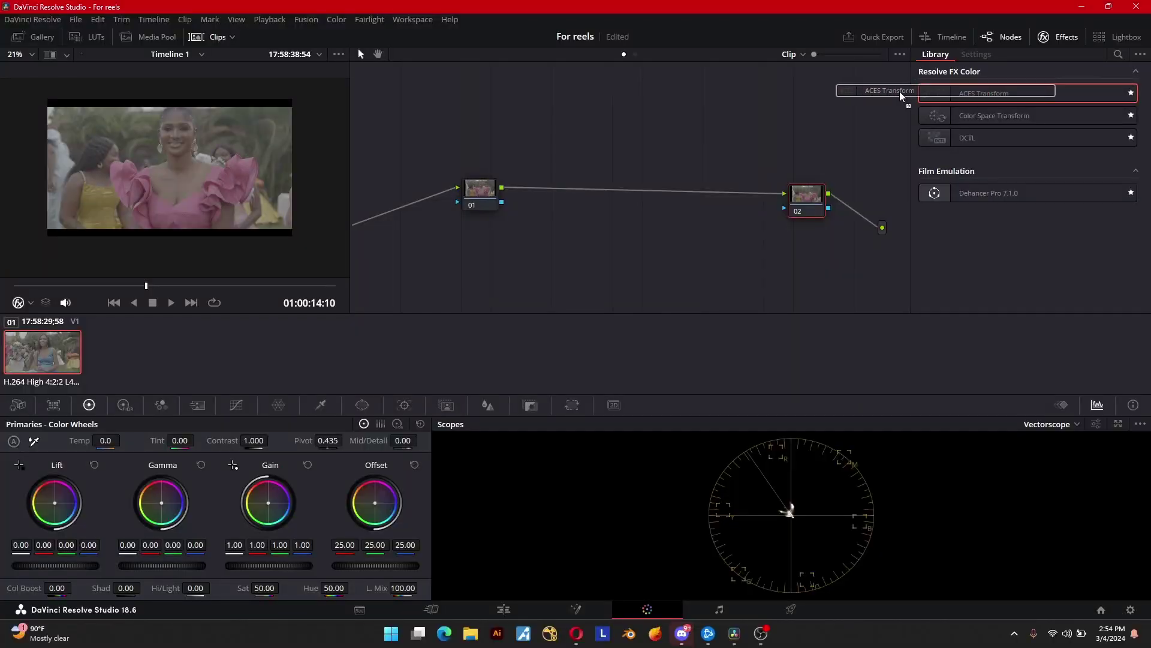
Step: Apply the ACES Transform effect to both node 01 and node 02
left_click_drag(916, 84, 428, 188)
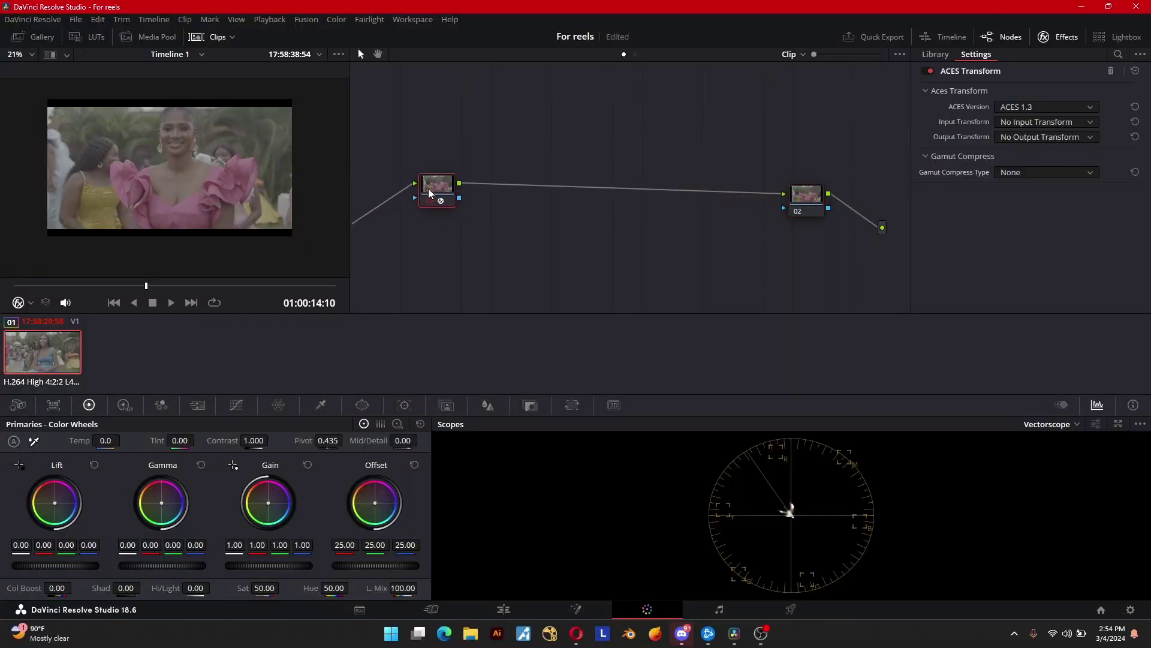
left_click(935, 54)
left_click_drag(984, 96, 818, 211)
Step: Set the first node's ACES Transform to input Sony SLog3 SGamut3Cine and output ACEScct - CSC
left_click(446, 193)
left_click(1060, 137)
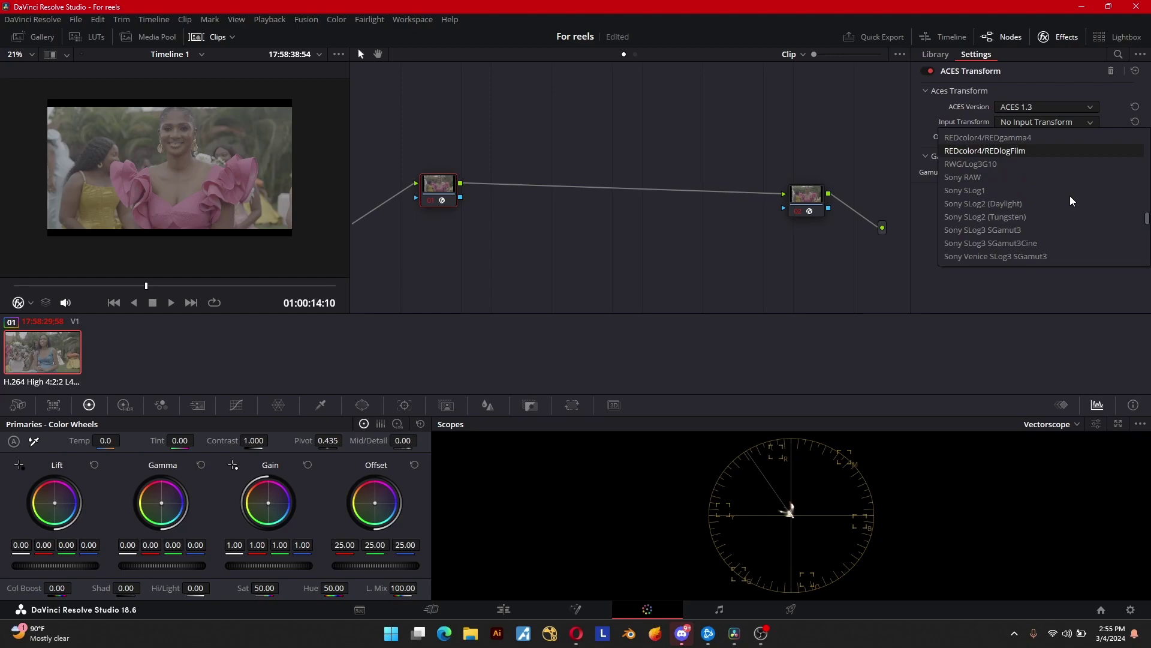
left_click(1049, 244)
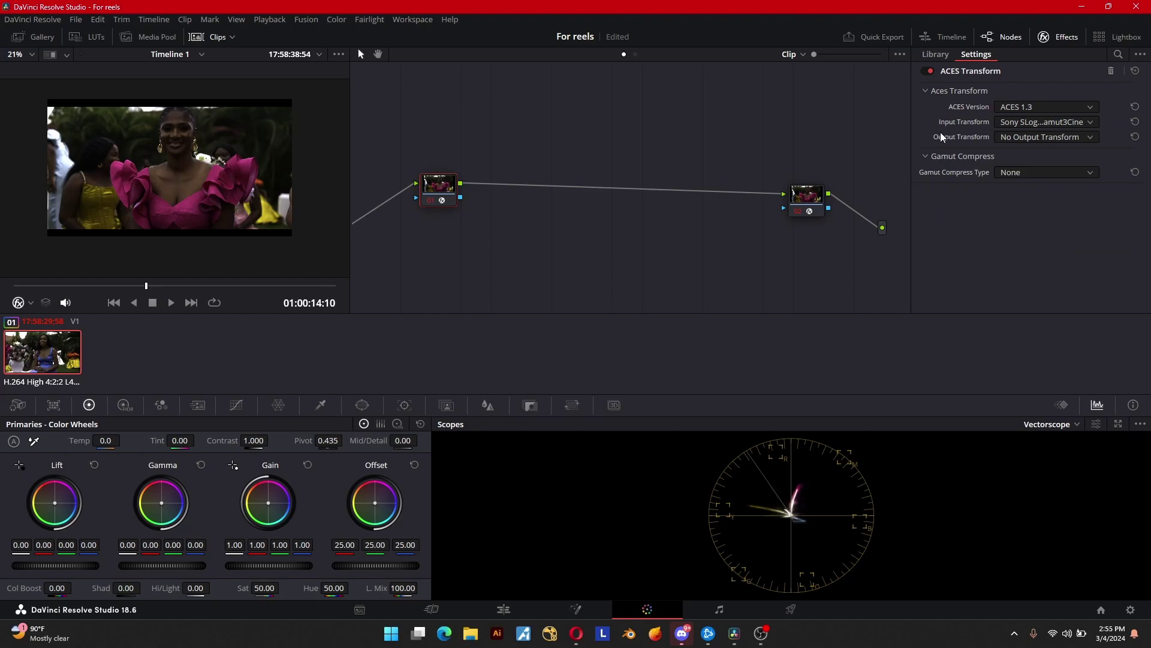
left_click(1057, 137)
scroll(1057, 214, "down", 5)
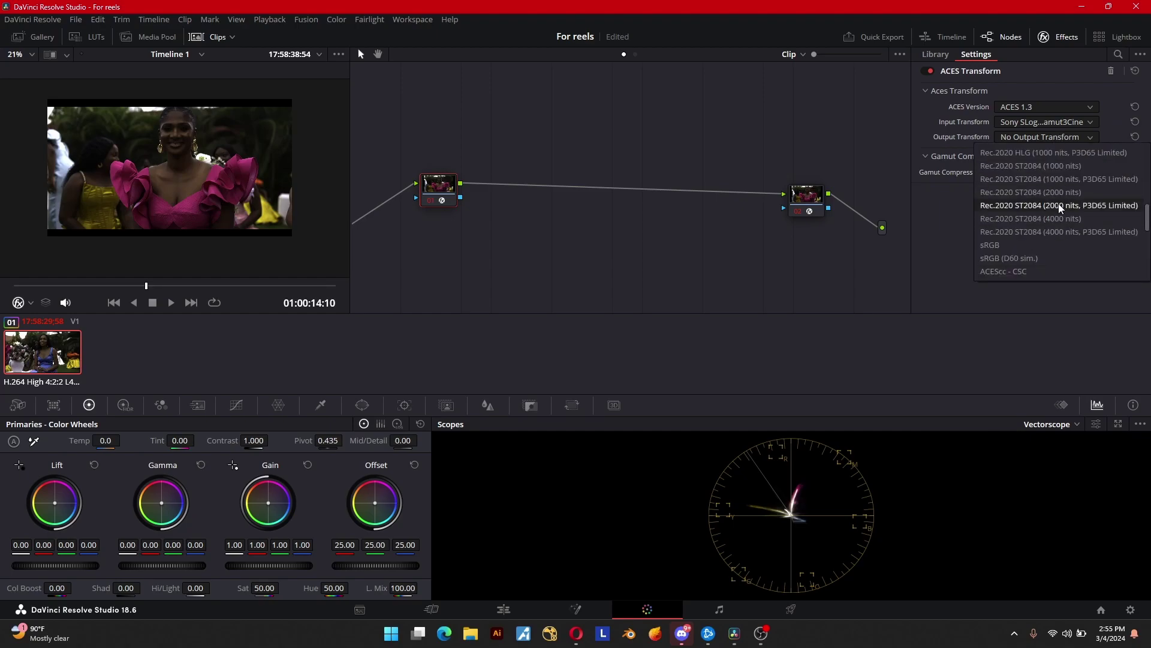
left_click(1034, 258)
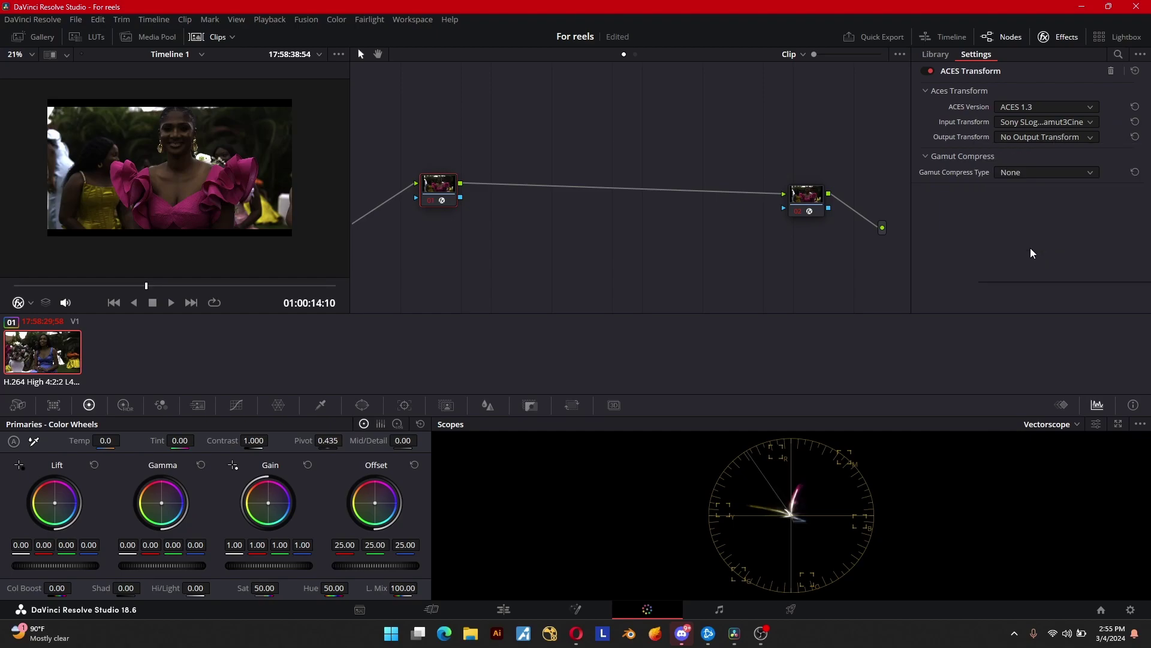
Step: Set the last node's ACES Transform to input ACEScct - CSC and output Rec.709
left_click_drag(805, 202, 803, 179)
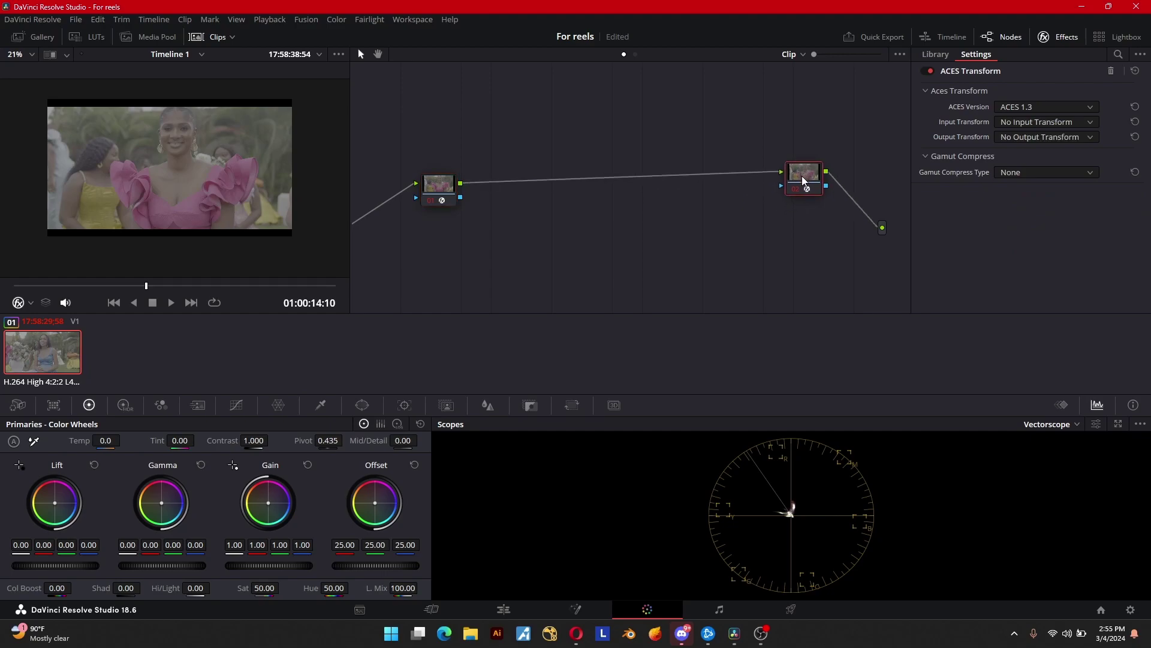
left_click(1045, 125)
scroll(1046, 180, "down", 5)
scroll(1039, 226, "down", 15)
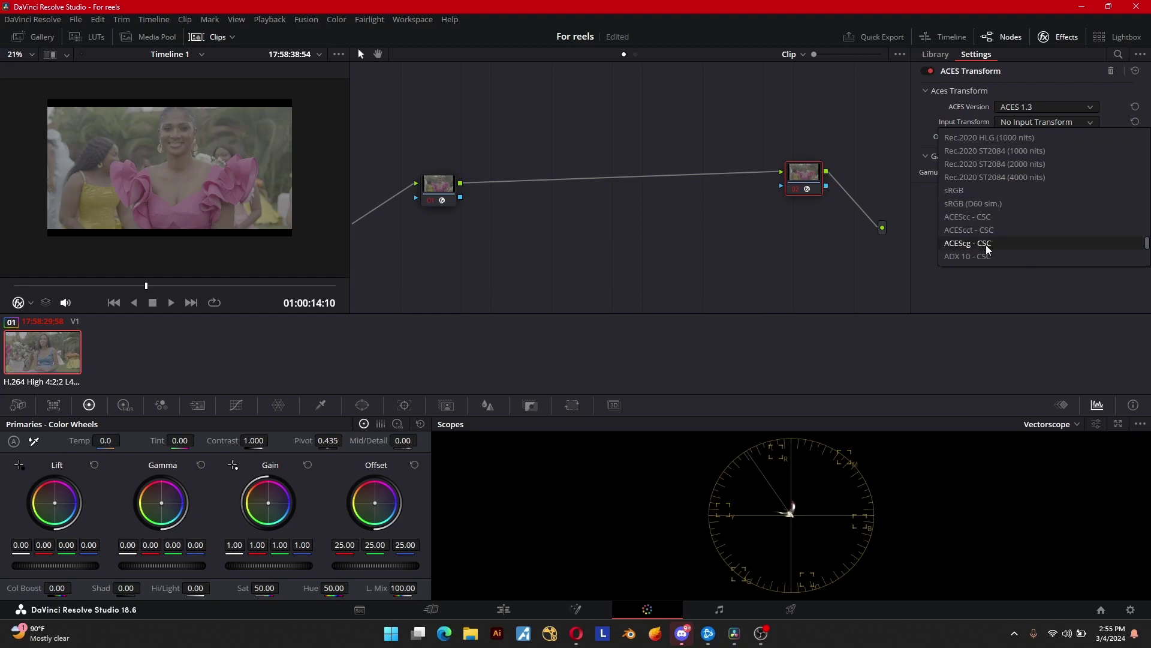
key("Escape")
left_click(1051, 120)
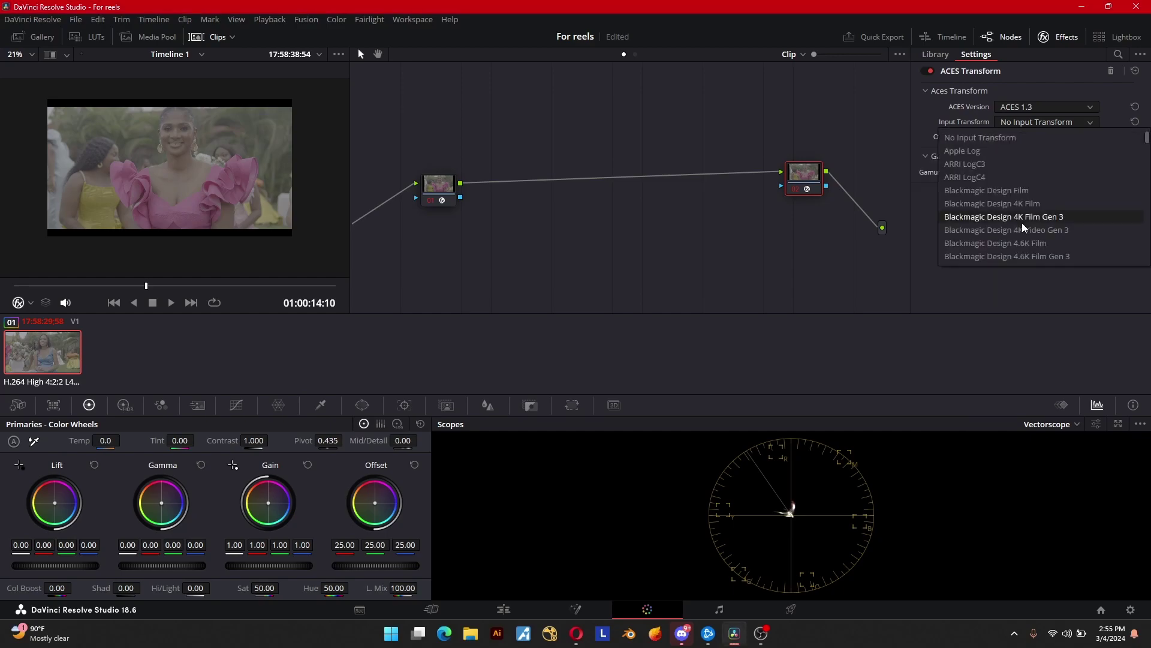
left_click(1021, 222)
left_click(1060, 136)
scroll(1055, 222, "down", 2)
left_click(1038, 276)
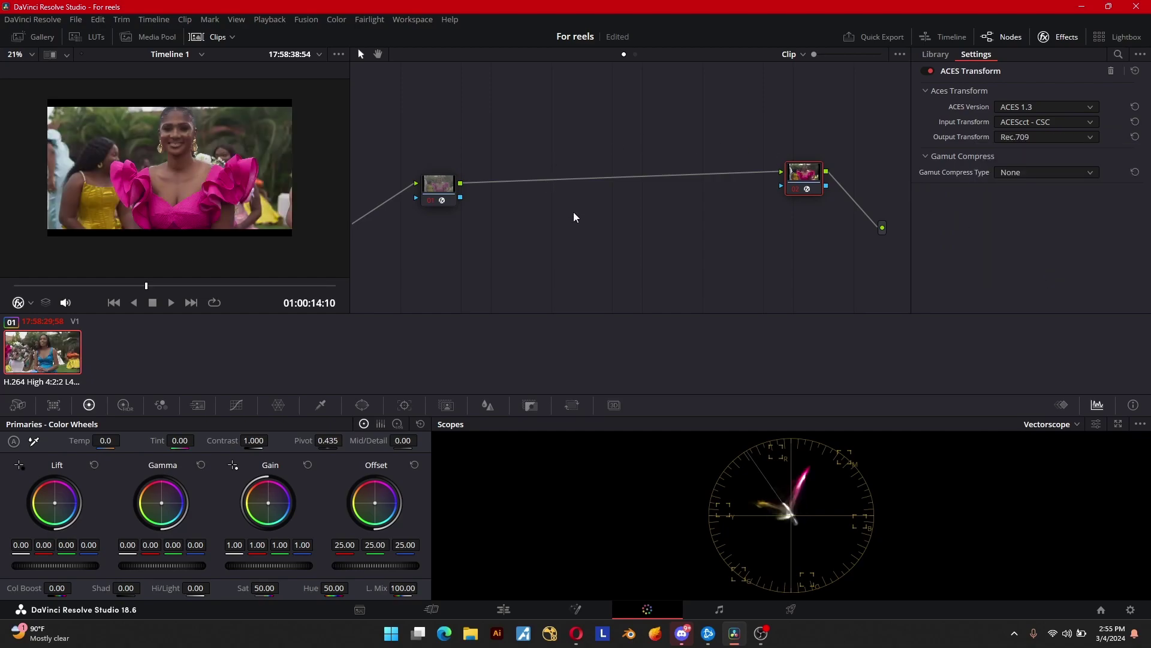
Step: Add one serial node between the two ACES Transform nodes and another after the output transform node
left_click_drag(816, 185, 803, 202)
left_click_drag(433, 187, 431, 207)
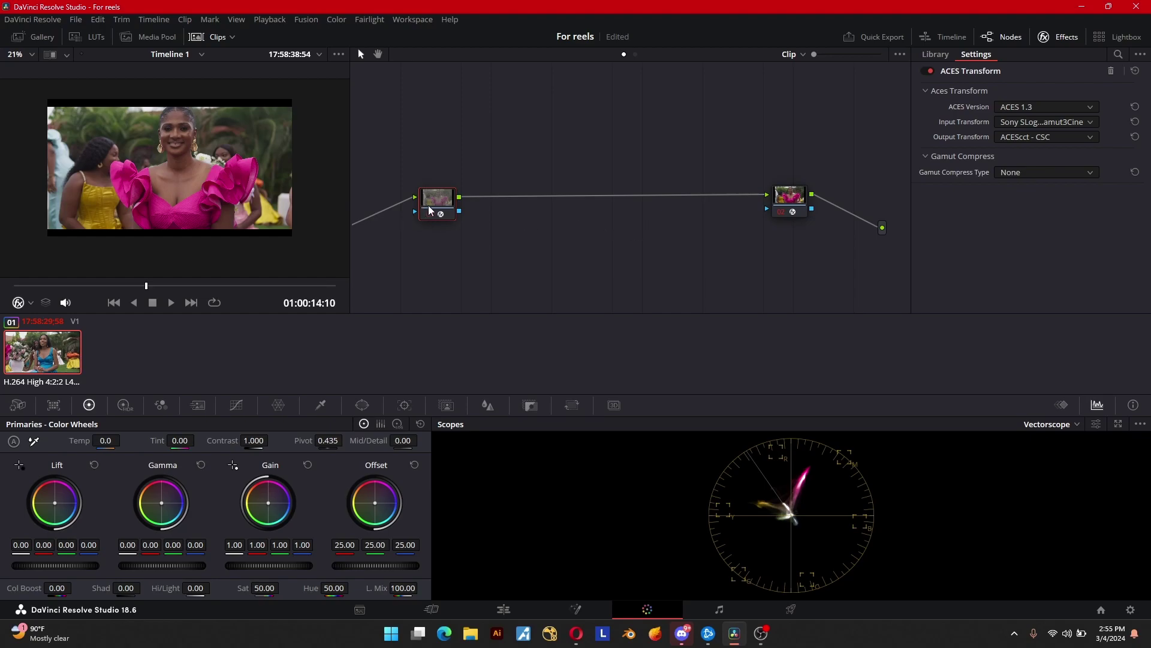
key("alt+s")
left_click_drag(490, 205, 630, 207)
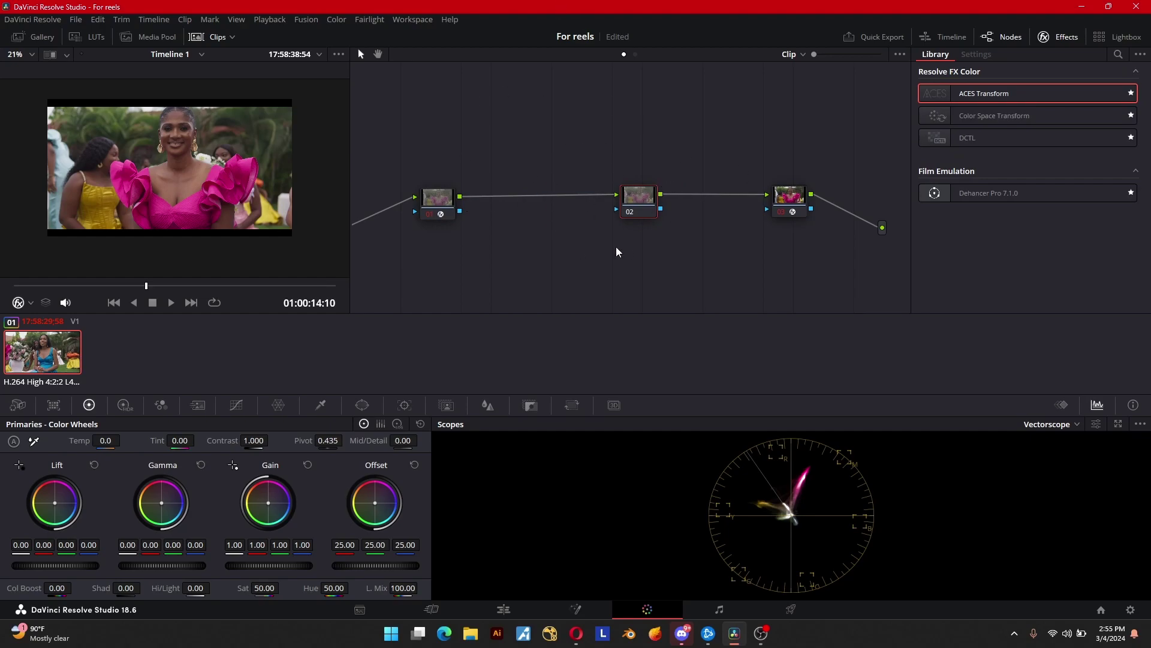
left_click_drag(804, 210, 782, 209)
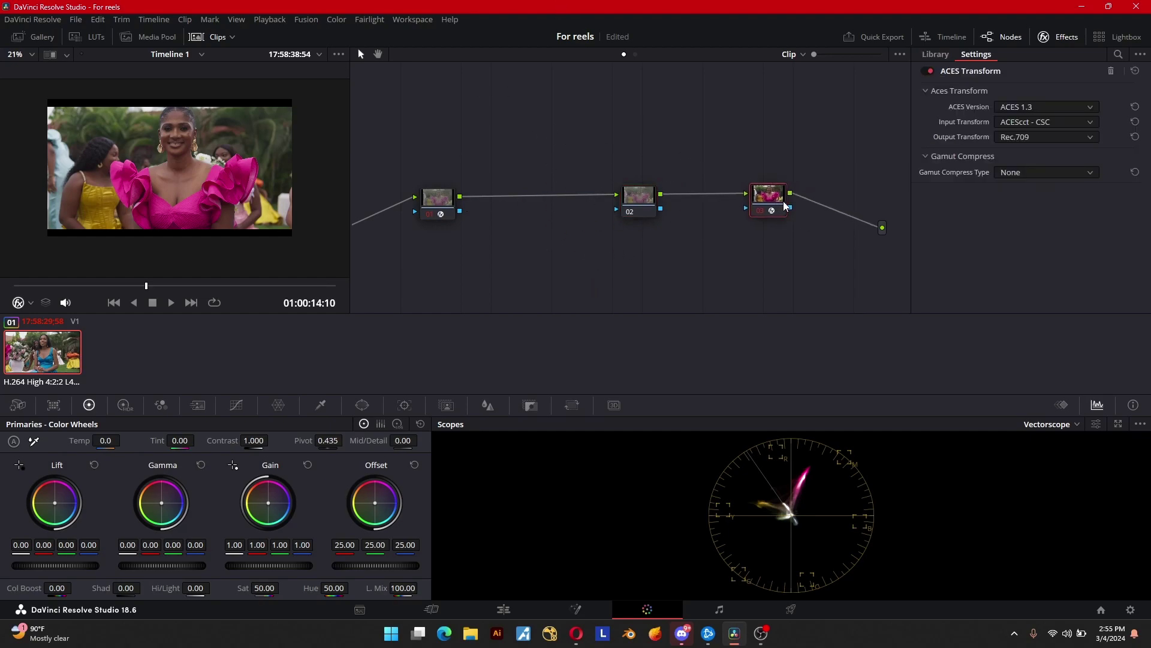
key("alt+s")
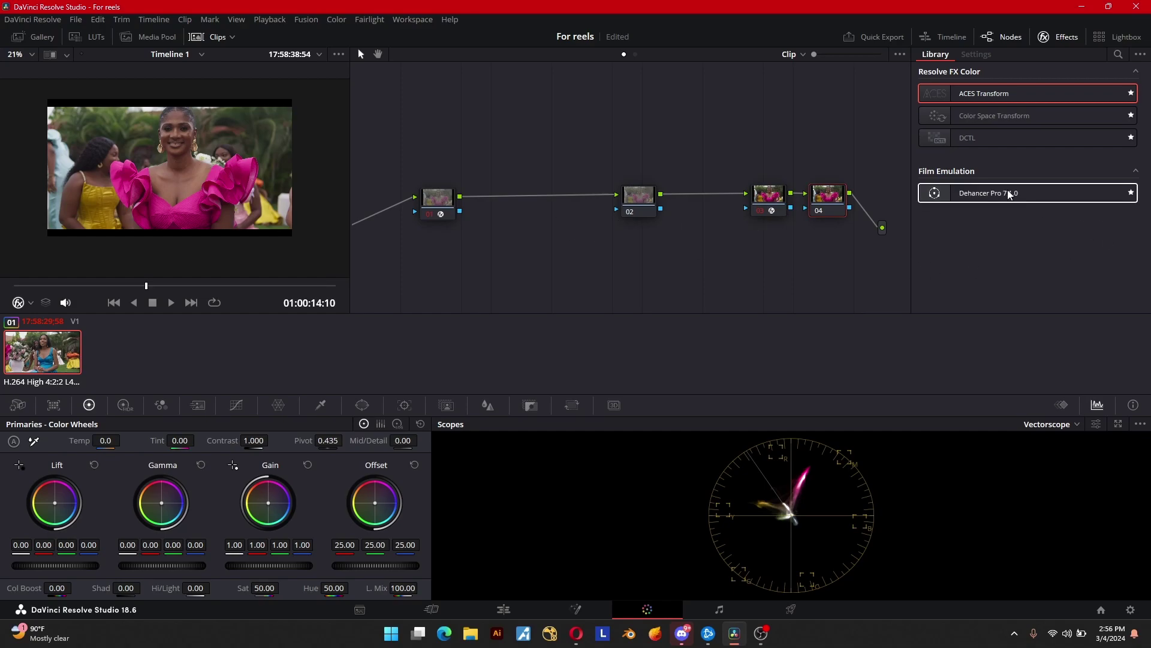
Step: Apply the Dehancer Pro 7.1.0 film emulation to the middle node 02 and check the frame in full screen
left_click_drag(995, 197, 636, 195)
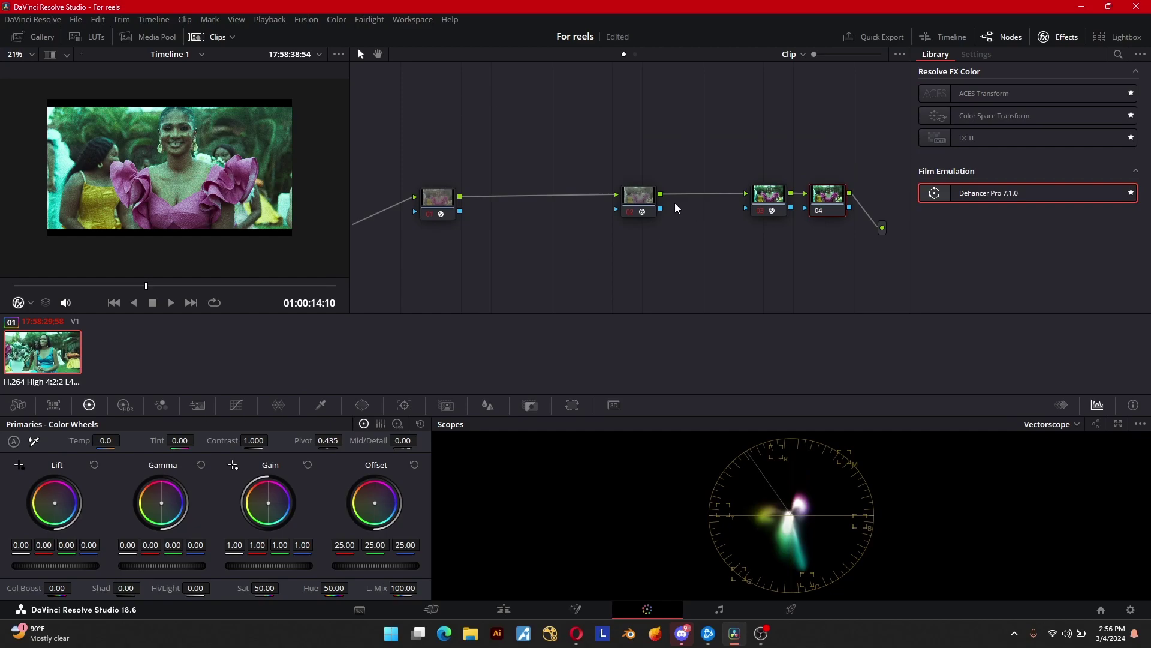
left_click(638, 209)
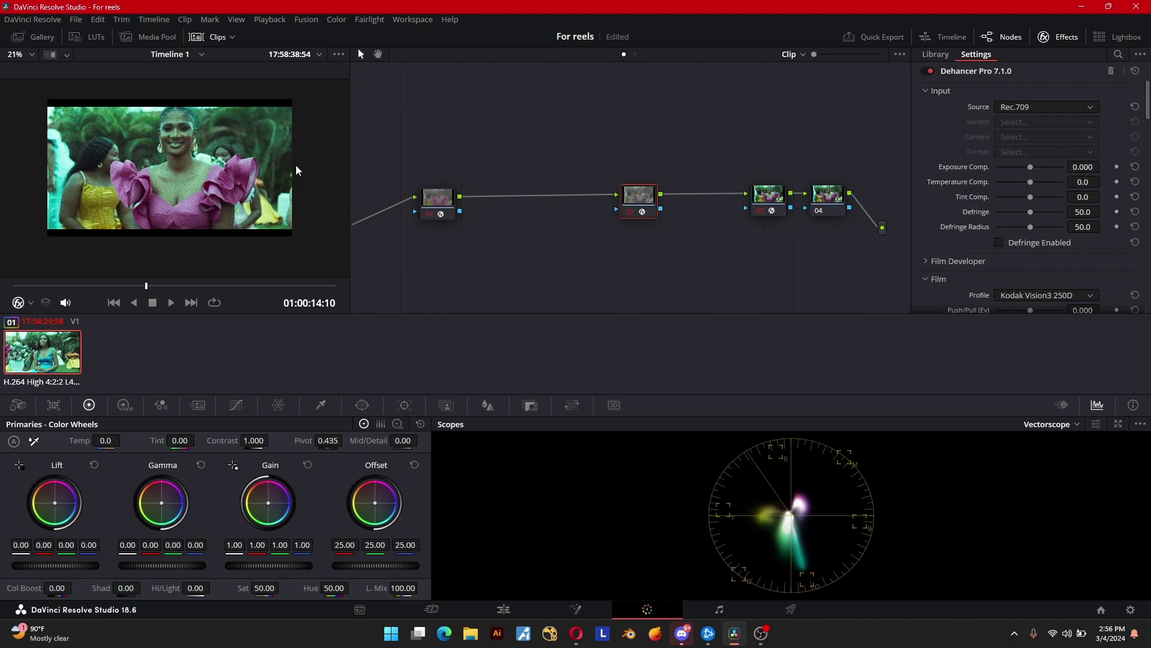
key("ctrl+f")
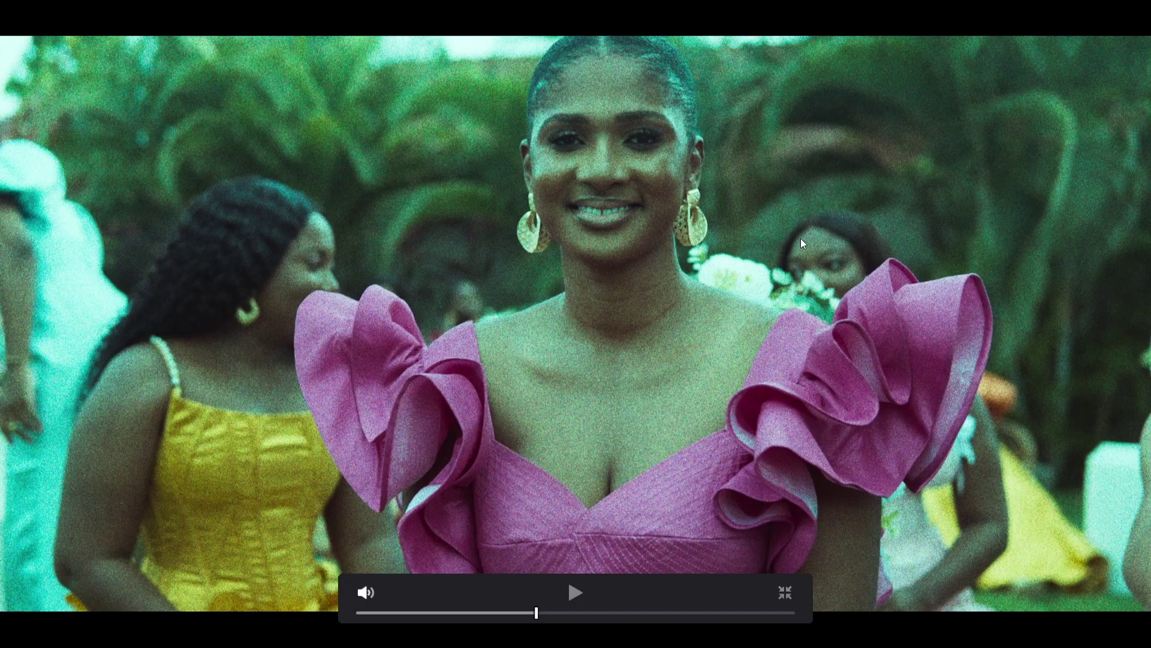
key("Escape")
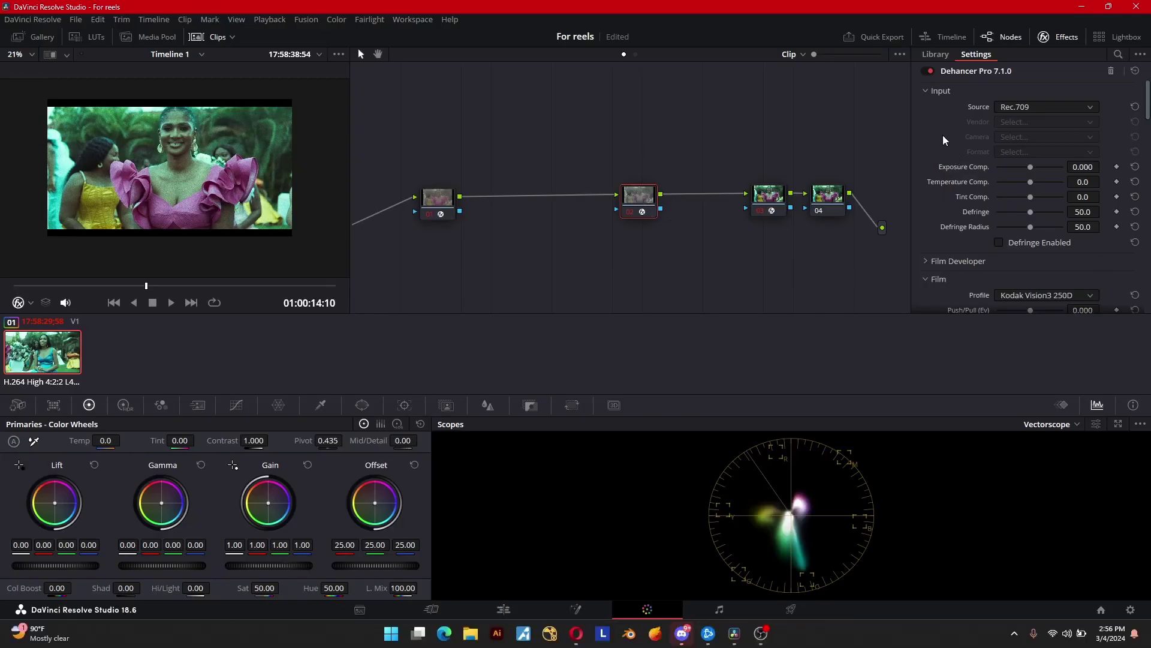
Step: Expand all Dehancer Pro parameter sections at once and look through the settings
left_click(925, 91, "alt")
left_click(926, 91, "alt")
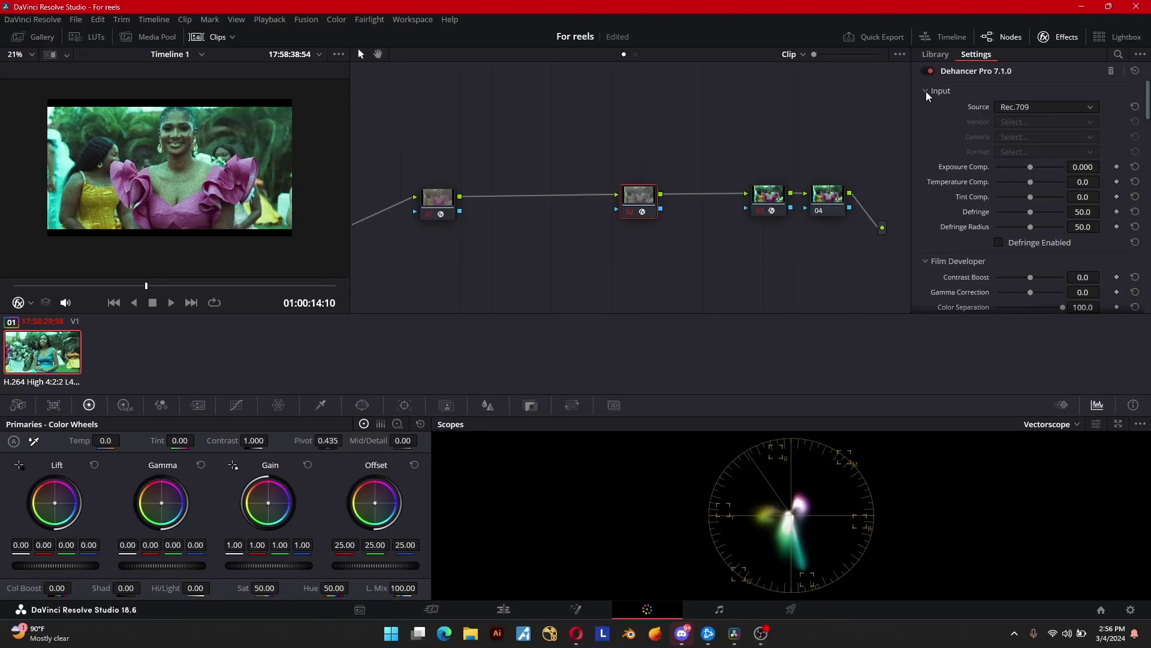
scroll(1043, 210, "down", 10)
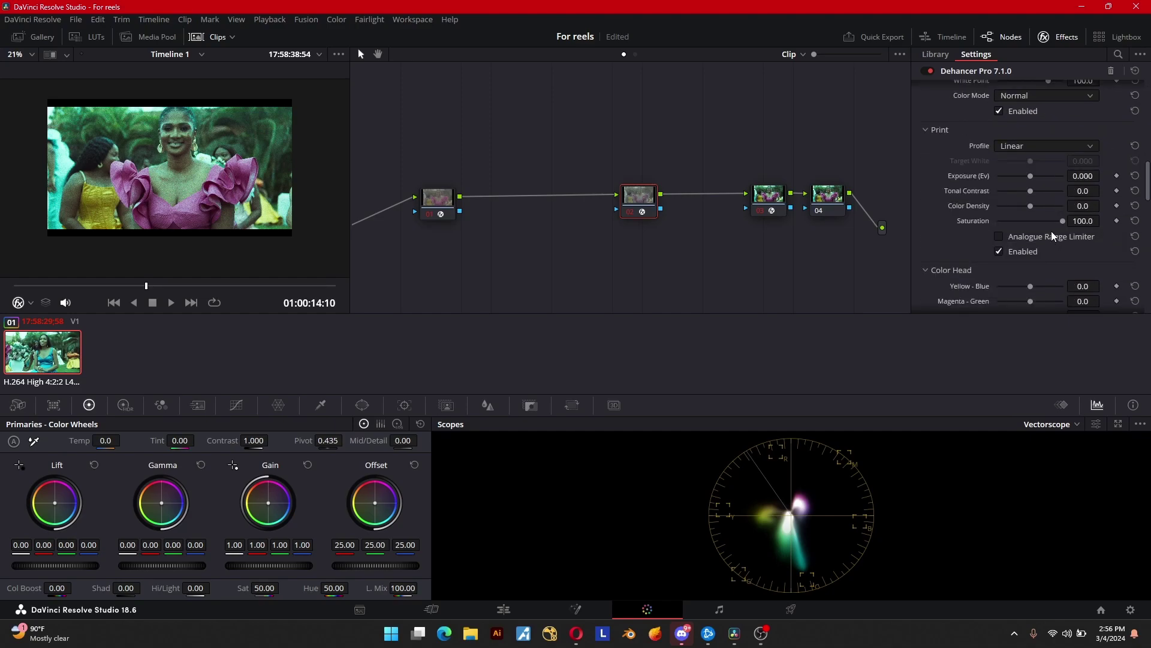
scroll(1046, 251, "up", 10)
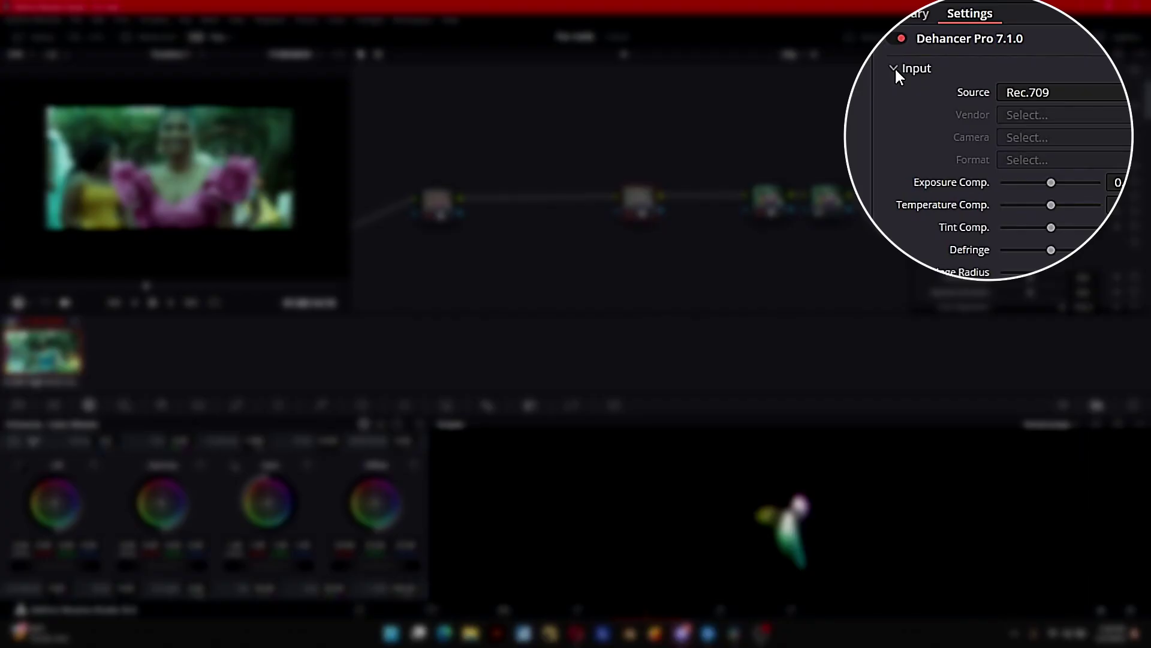
Step: Look over the list of collapsed Dehancer Pro sections, leaving the Input section expanded
left_click(894, 66)
scroll(1060, 188, "down", 5)
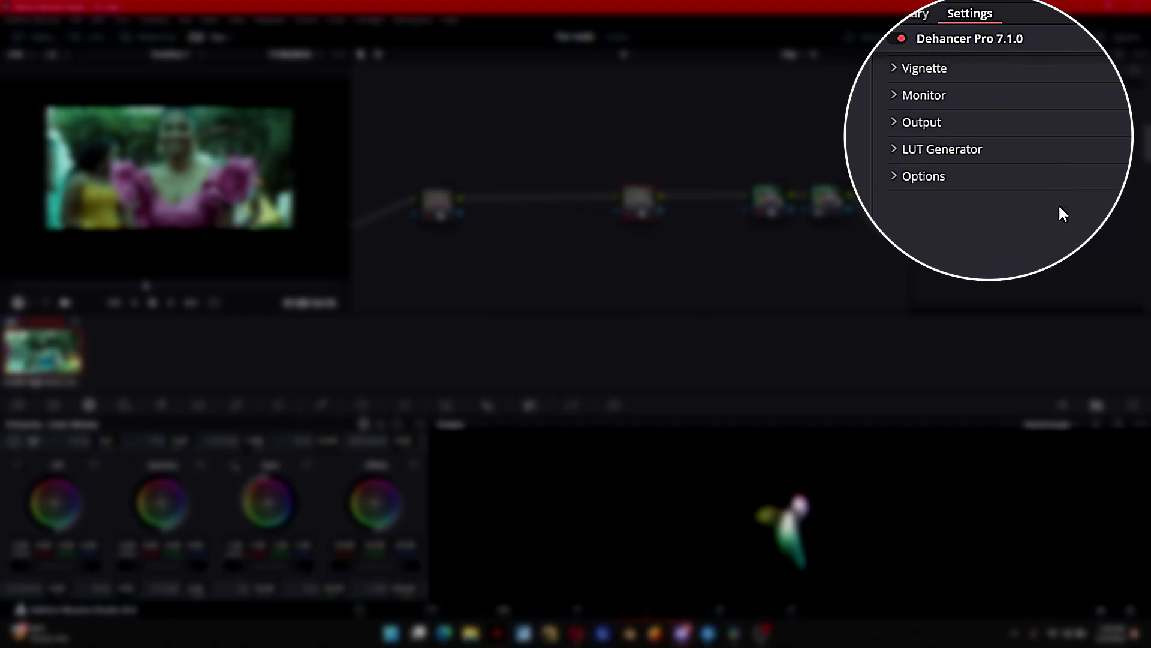
scroll(1043, 204, "up", 5)
left_click(926, 92)
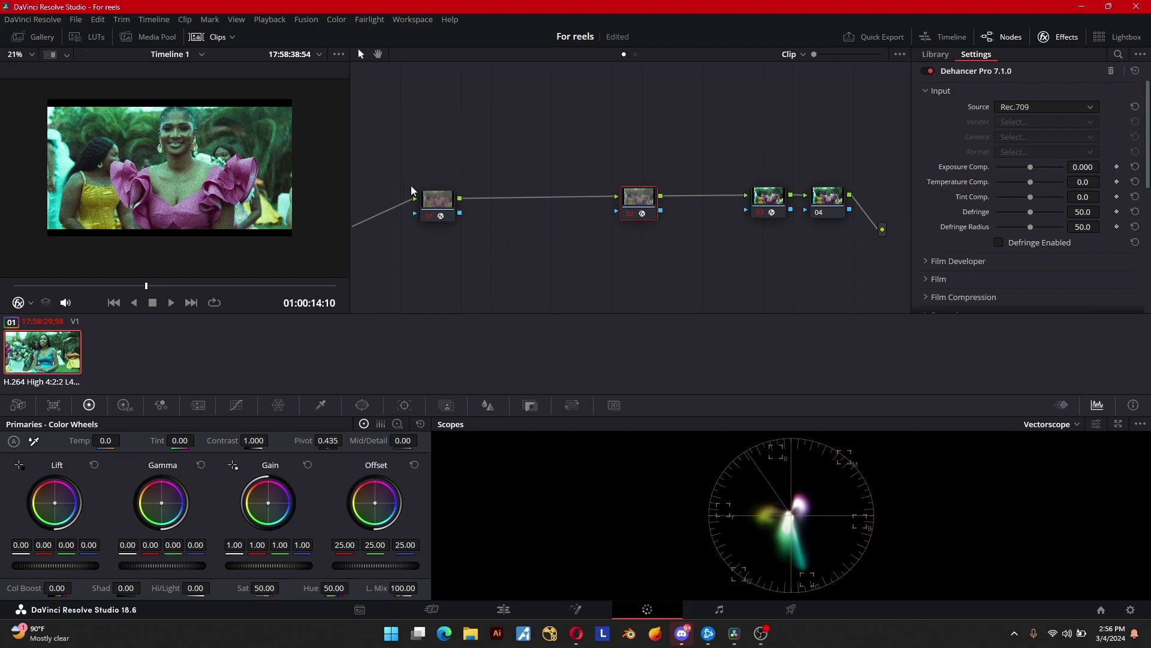
Step: Review the first node's ACES Transform settings against the Dehancer node and spread the transform nodes apart in the graph
mouse_move(438, 211)
left_mouse_down()
mouse_move(467, 205)
mouse_move(460, 211)
left_mouse_up()
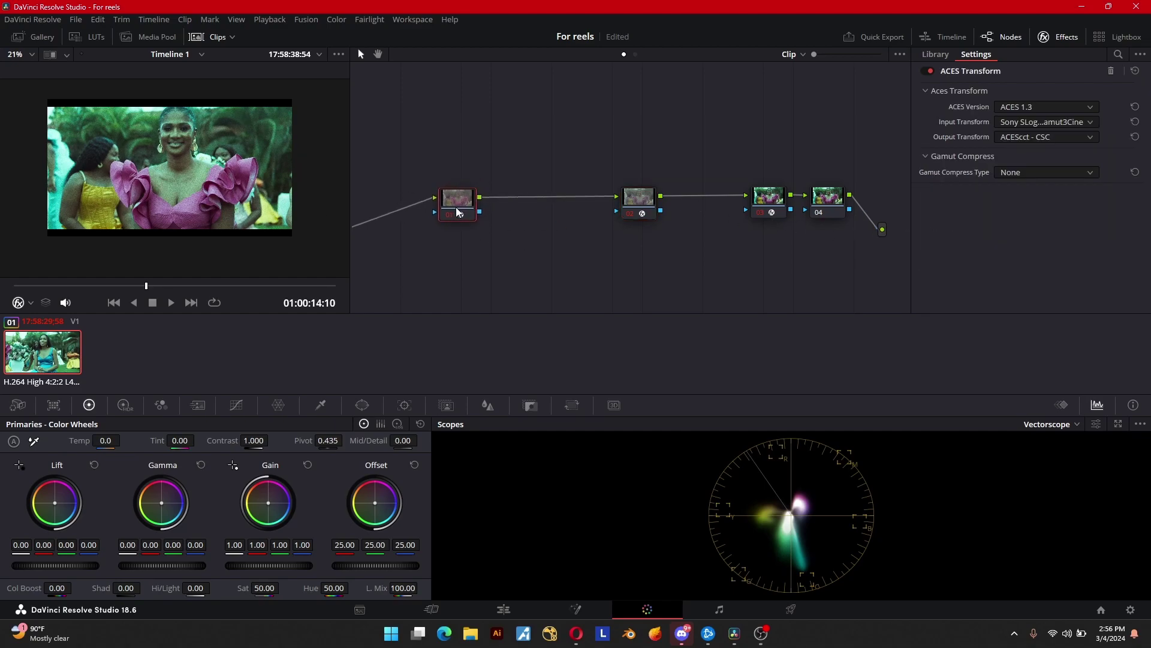
left_click(633, 210)
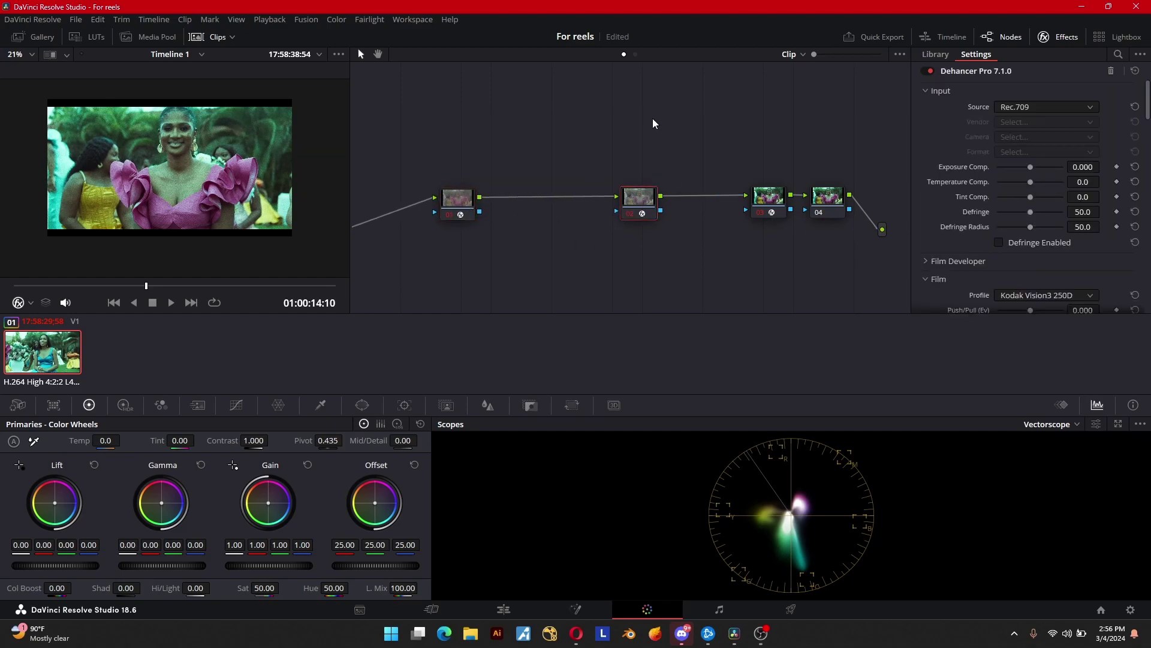
left_click_drag(456, 207, 456, 183)
mouse_move(765, 215)
left_mouse_down()
mouse_move(765, 191)
mouse_move(762, 217)
left_mouse_up()
mouse_move(451, 199)
left_mouse_down()
mouse_move(447, 211)
mouse_move(469, 206)
left_mouse_up()
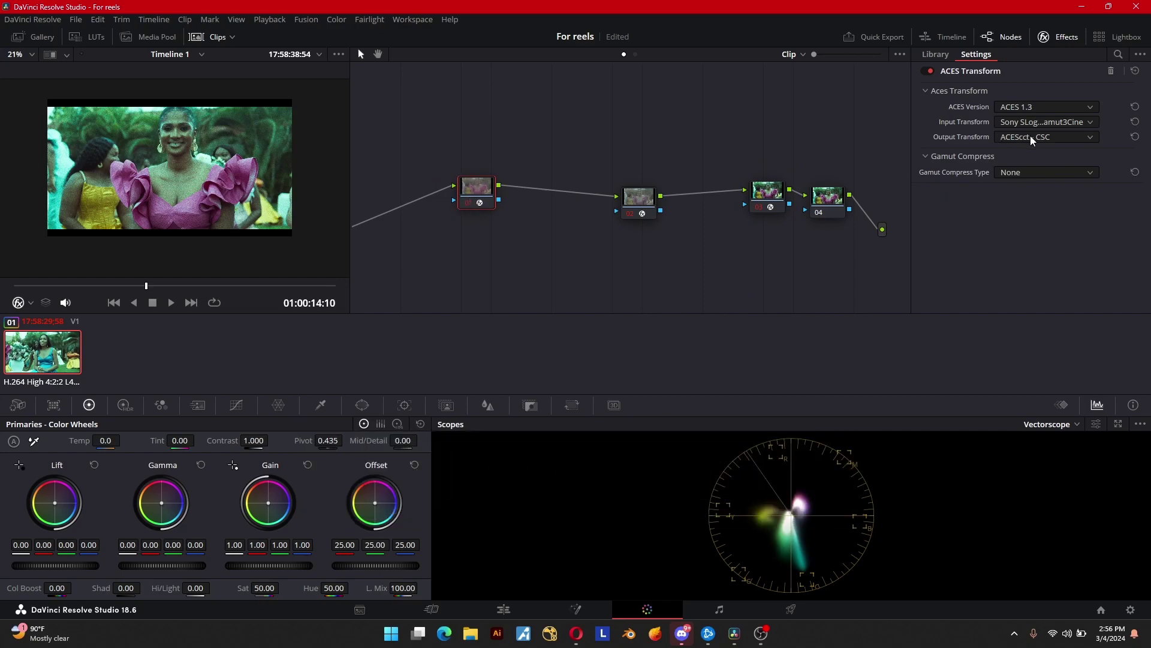
left_click_drag(483, 174, 441, 173)
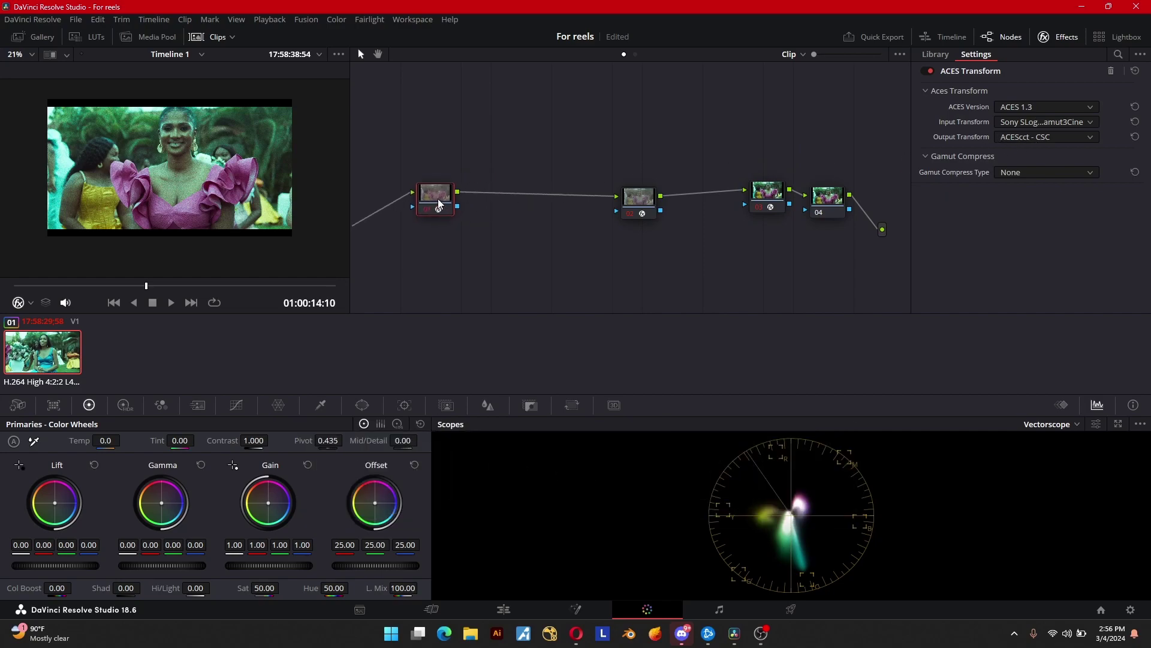
Step: Set the Dehancer Pro input source on node 02 to ACEScct (AP1)
left_click(637, 198)
left_click(1055, 107)
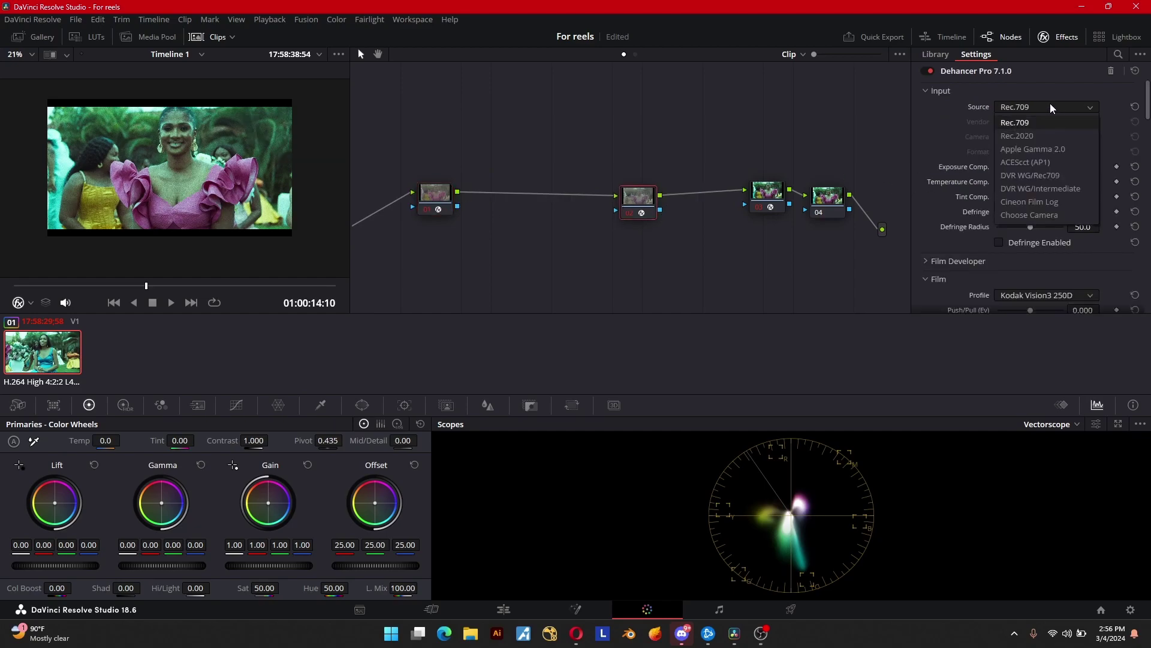
left_click(1056, 161)
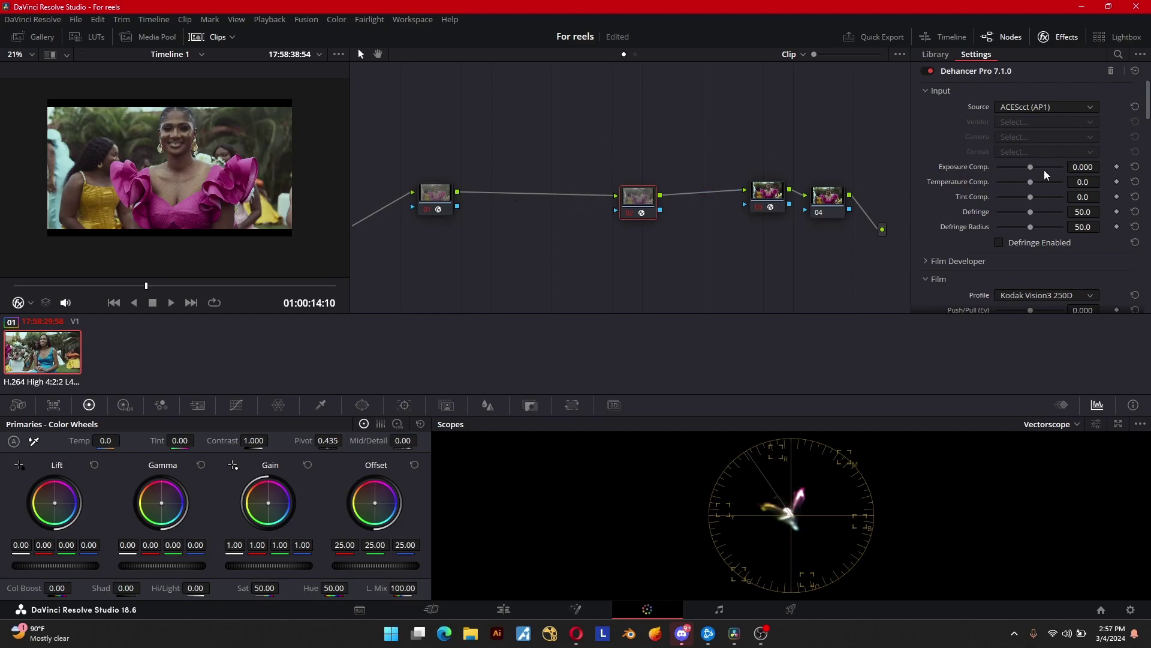
Step: Set the Dehancer film profile to Kodak Vision3 500T with a Push/Pull of 1.560 Ev
scroll(1065, 201, "down", 2)
left_click(1070, 225)
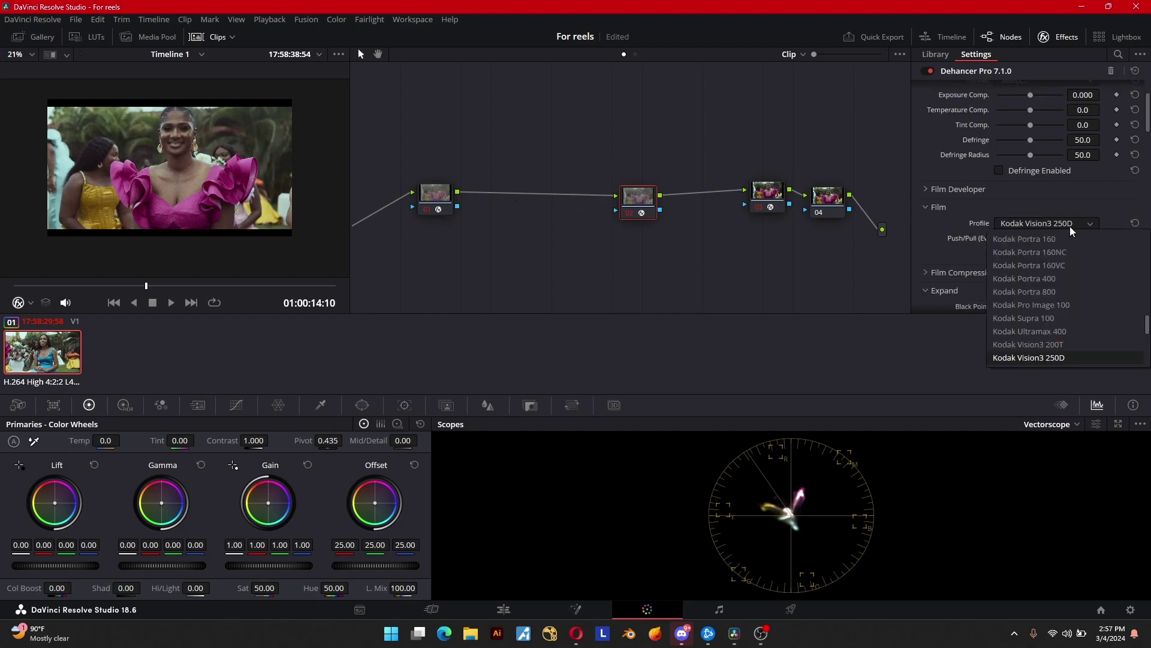
scroll(1077, 305, "down", 1)
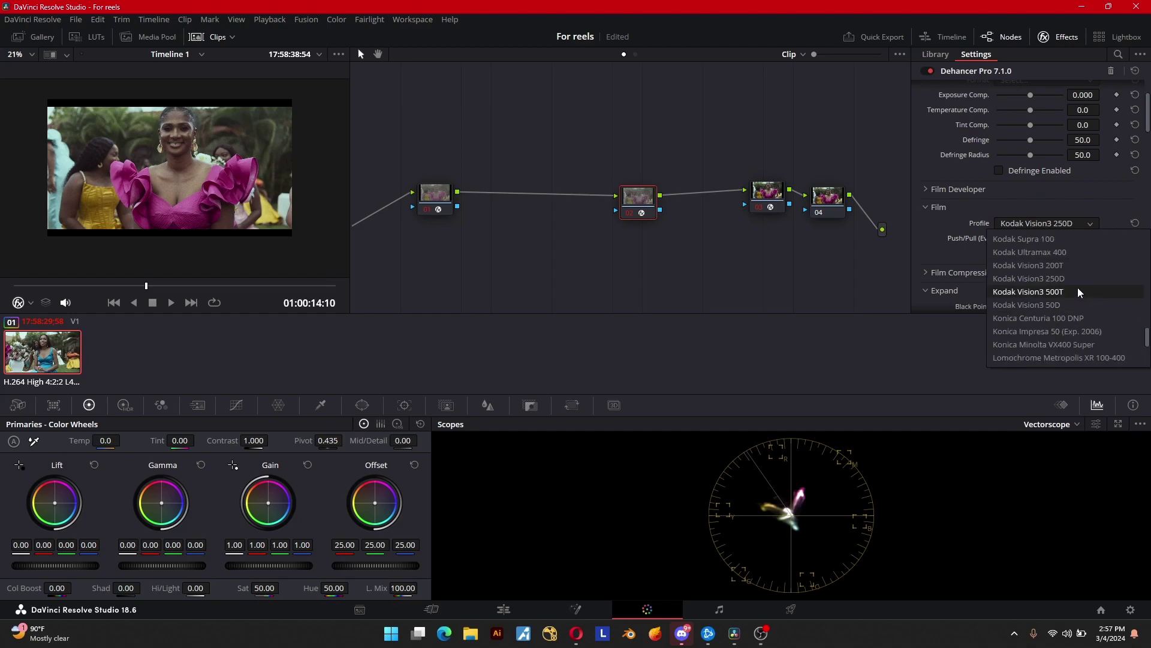
left_click(1077, 287)
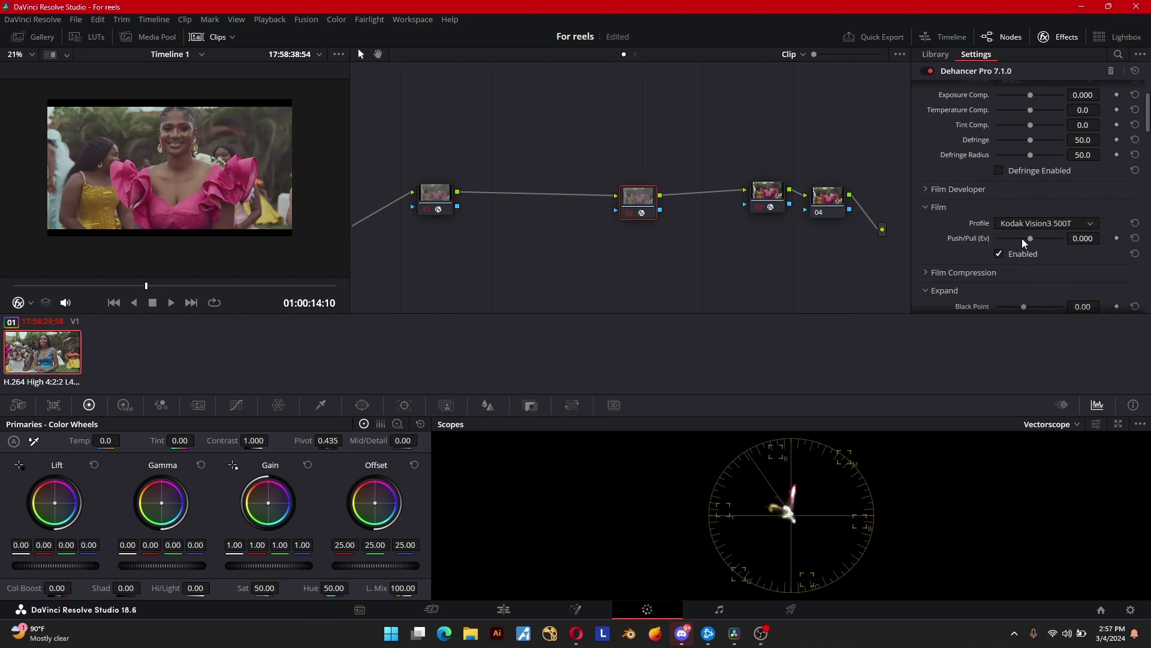
left_click(1053, 239)
Step: Enable Dehancer's Film Compression with a tonal range of 23.0 and a color density of 78.9
scroll(1041, 252, "down", 1)
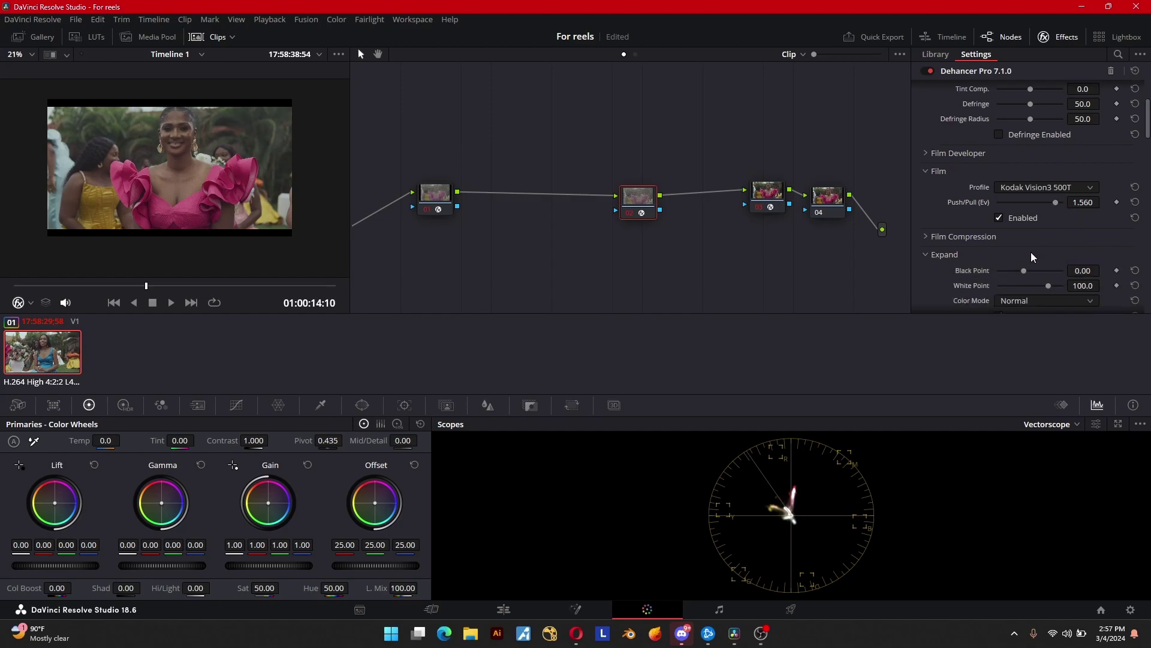
left_click(925, 238)
scroll(1020, 257, "down", 1)
left_click(1001, 272)
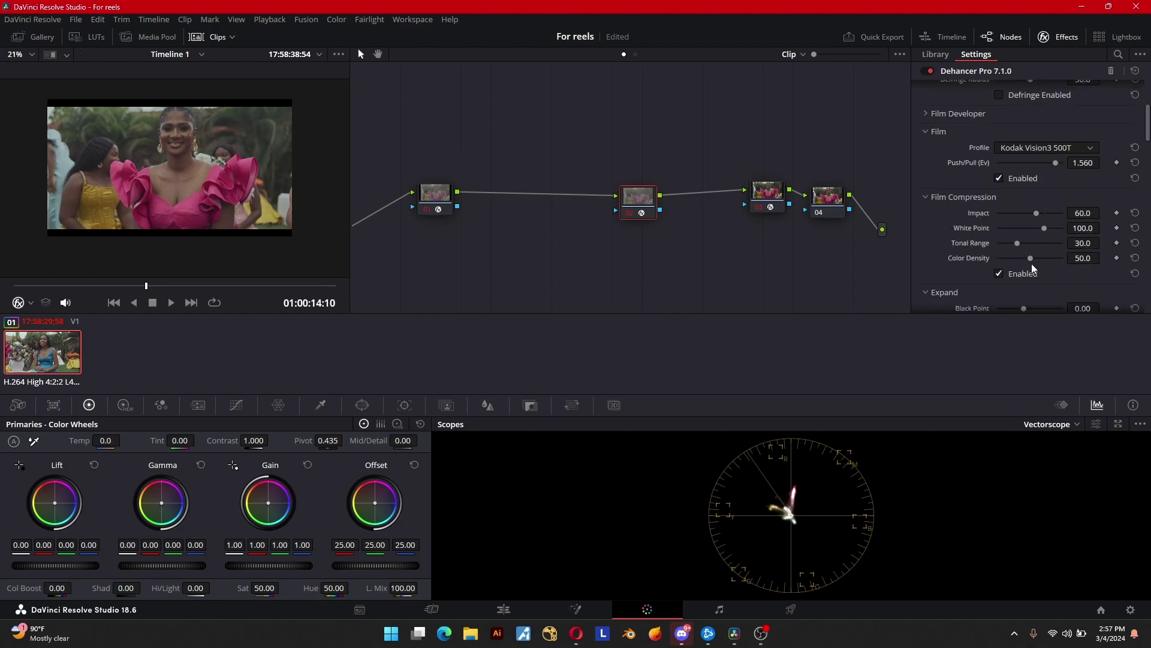
left_click_drag(1015, 243, 1048, 260)
Step: Set Dehancer's Expand black point to 5.22 and white point to 90.3
scroll(1061, 275, "down", 2)
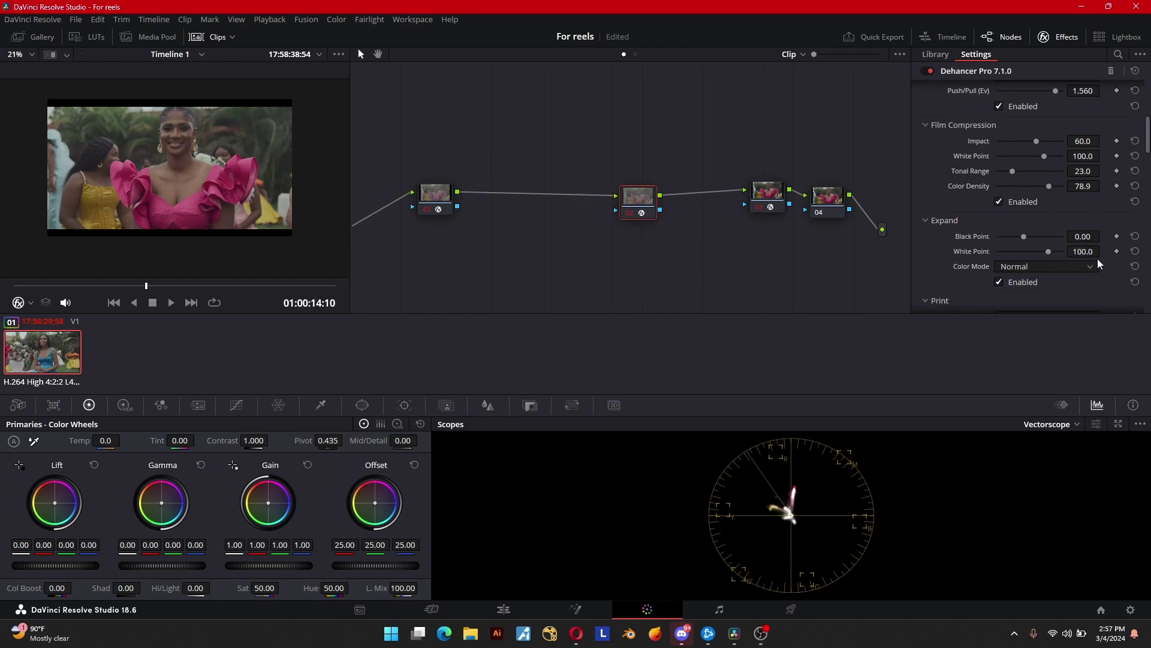
scroll(1060, 220, "down", 1)
mouse_move(1027, 200)
left_mouse_down()
mouse_move(1016, 200)
mouse_move(1041, 215)
left_mouse_up()
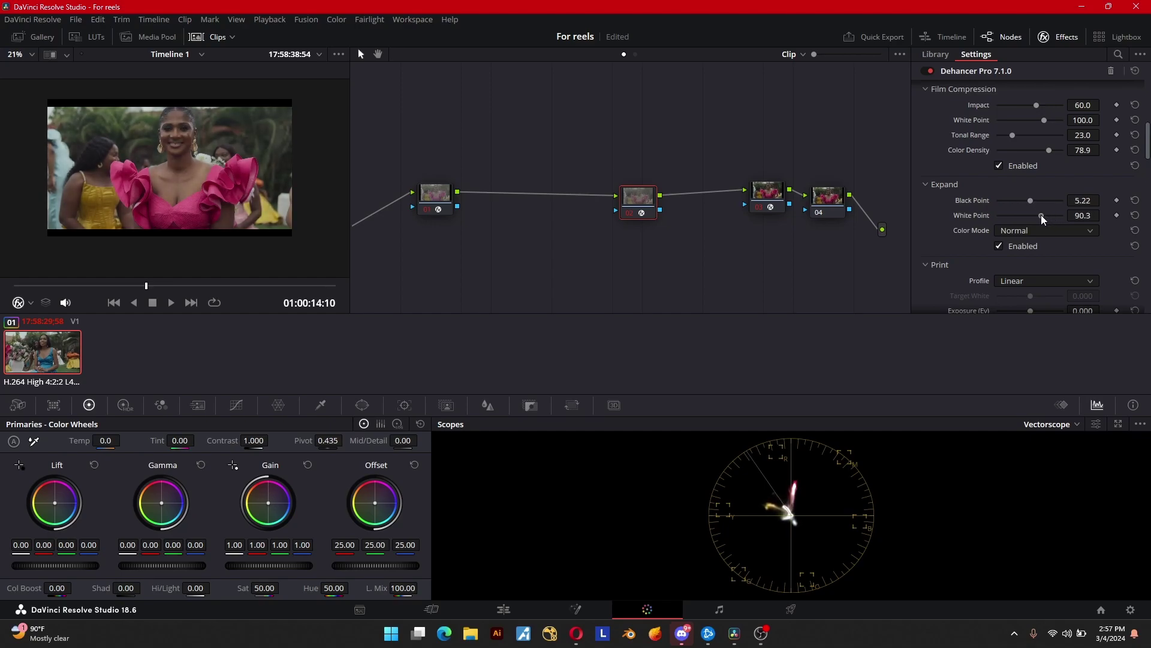
Step: Try the Kodak Endura Glossy Paper and Kodak 2383 Print Film print profiles, returning to Linear
scroll(1066, 250, "down", 1)
scroll(1064, 258, "down", 1)
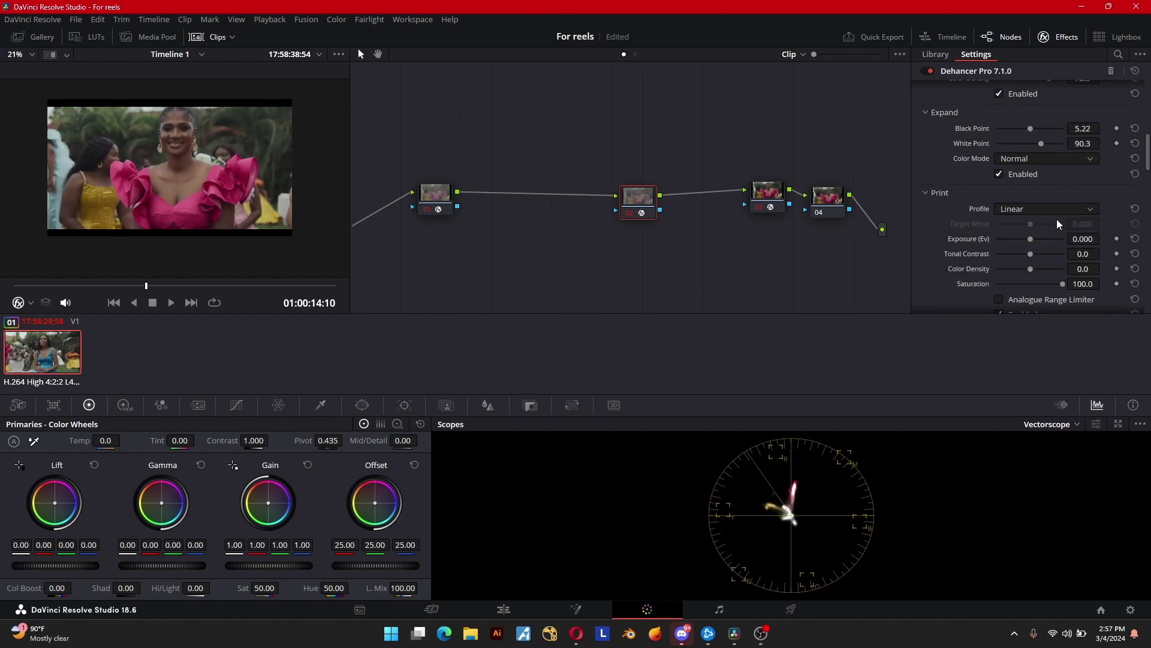
left_click(1092, 204)
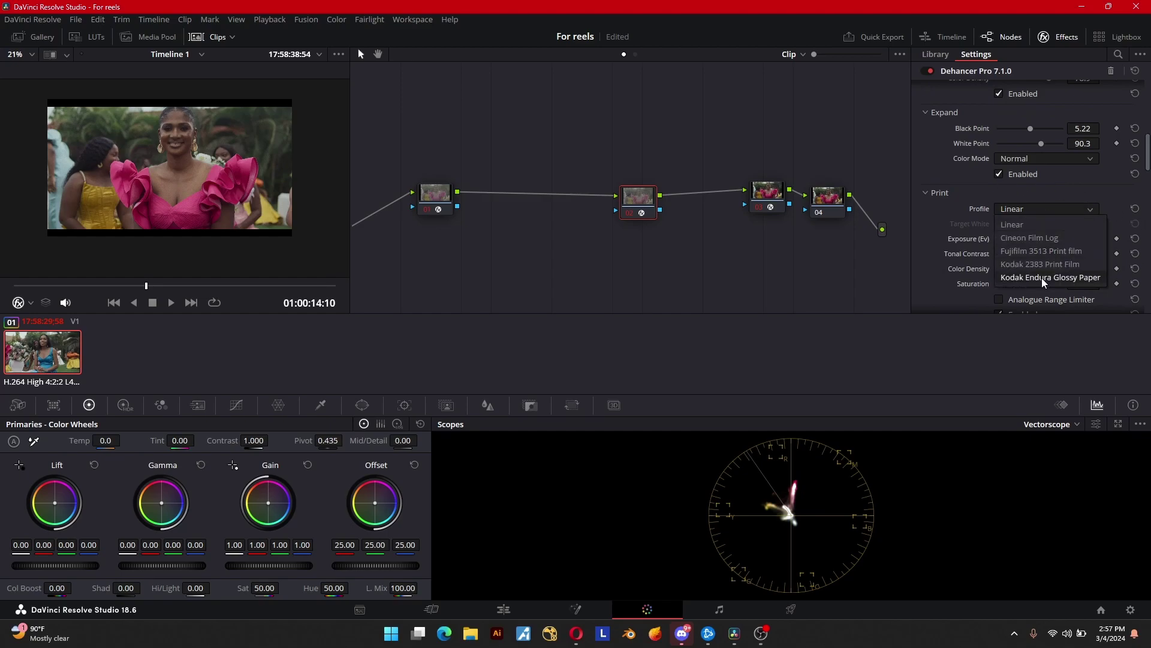
left_click(1042, 278)
left_click(1036, 211)
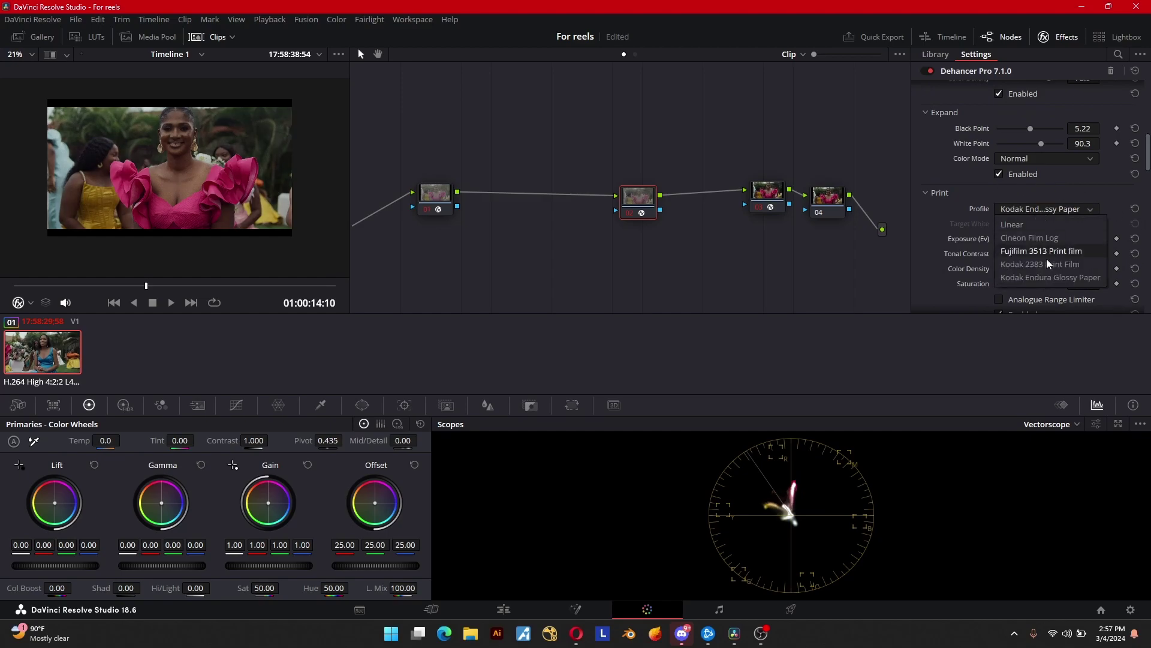
left_click(1046, 265)
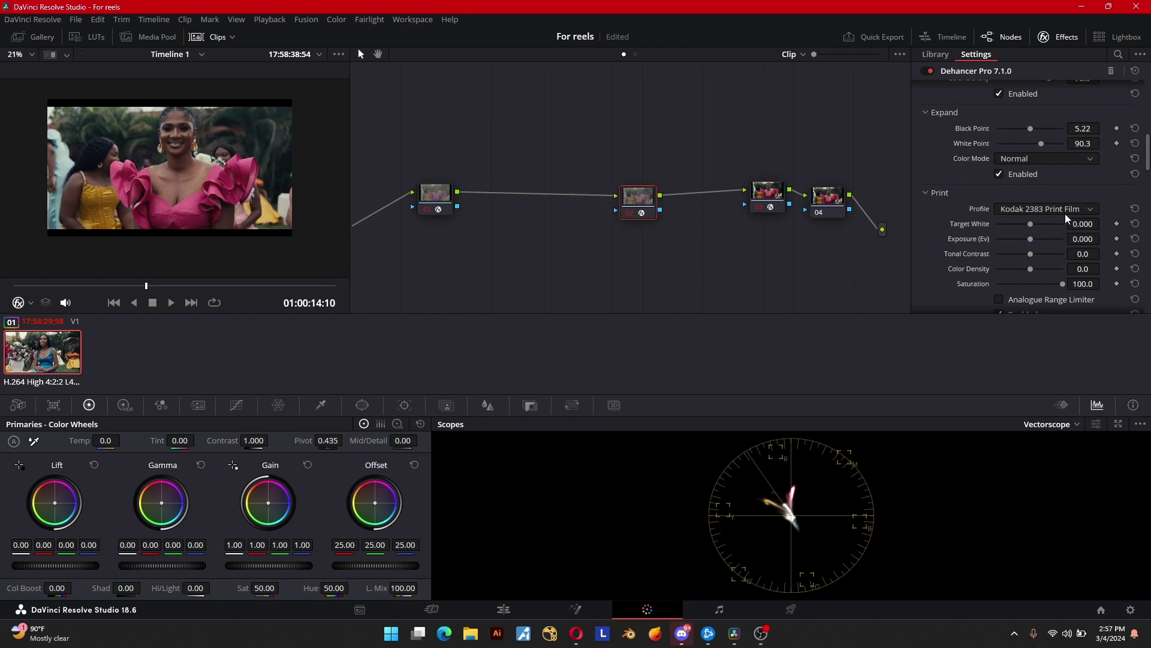
left_click(1063, 210)
left_click(1041, 226)
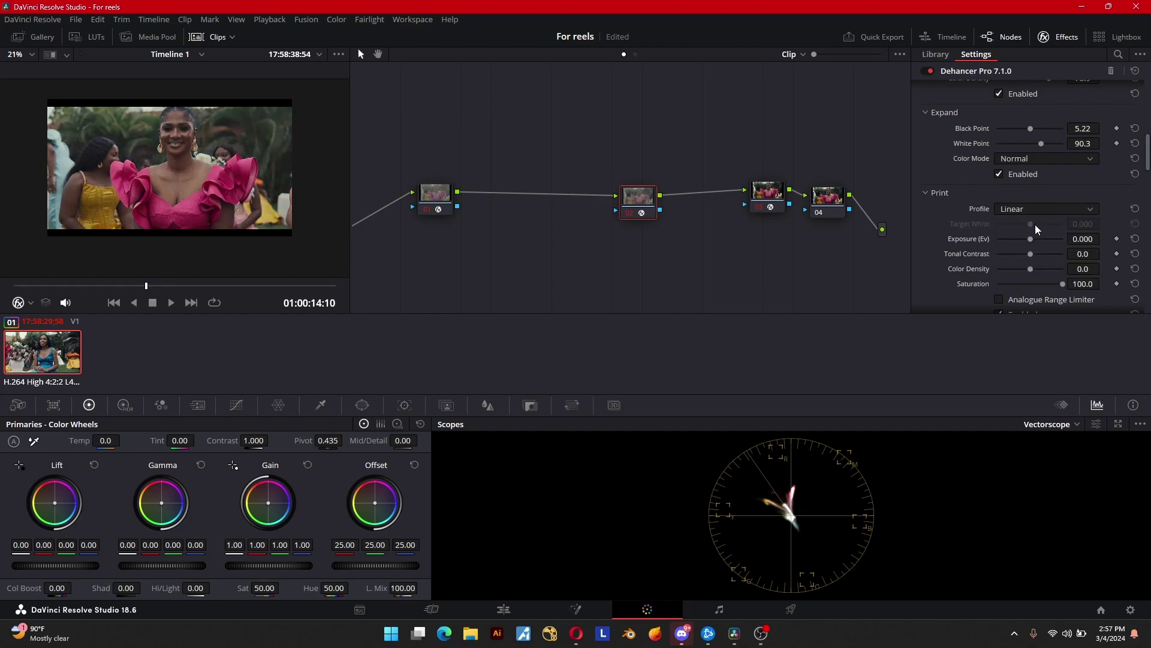
Step: Review the adjusted Dehancer settings and check the graded frame in full screen
scroll(1125, 195, "up", 5)
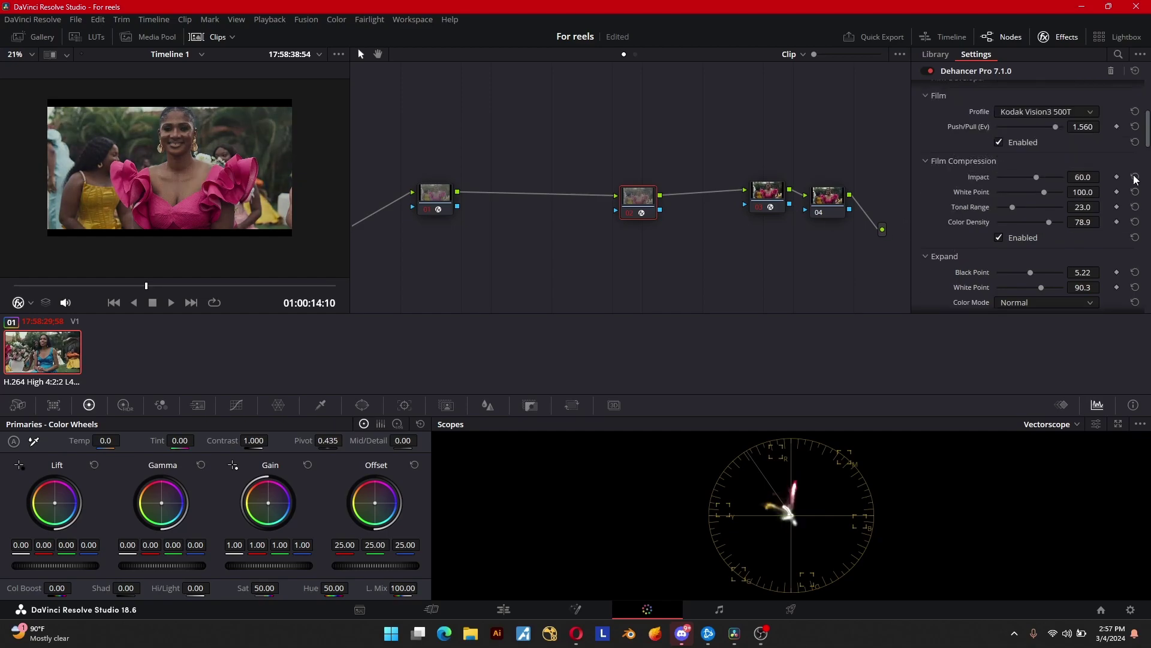
scroll(1109, 217, "down", 5)
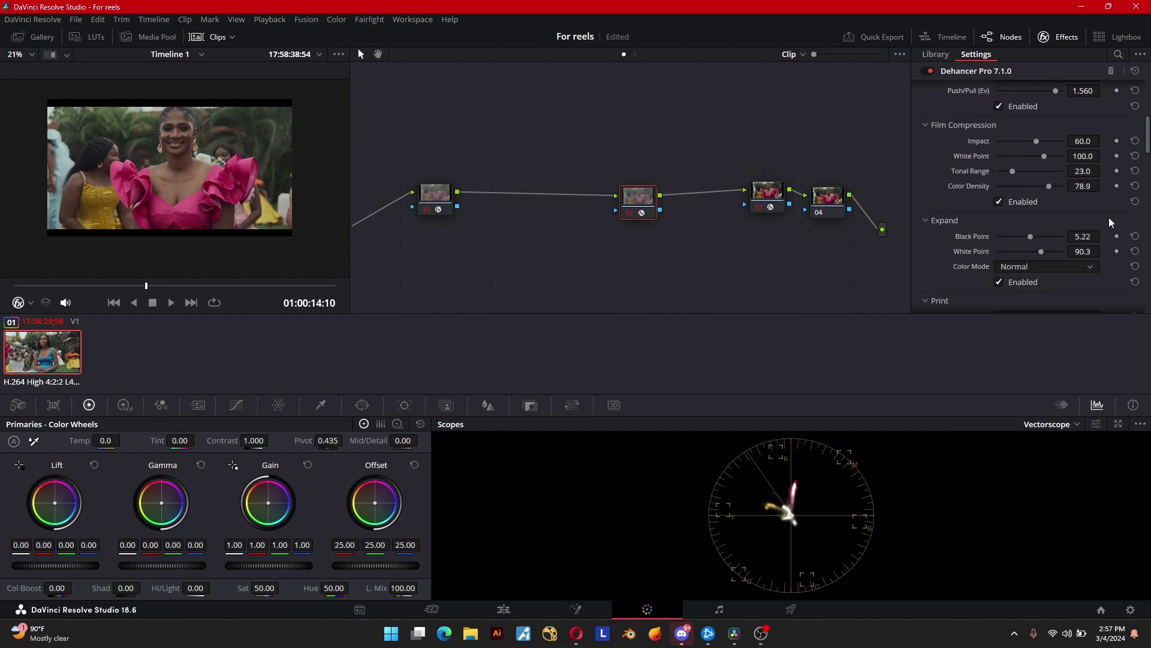
key("ctrl+f")
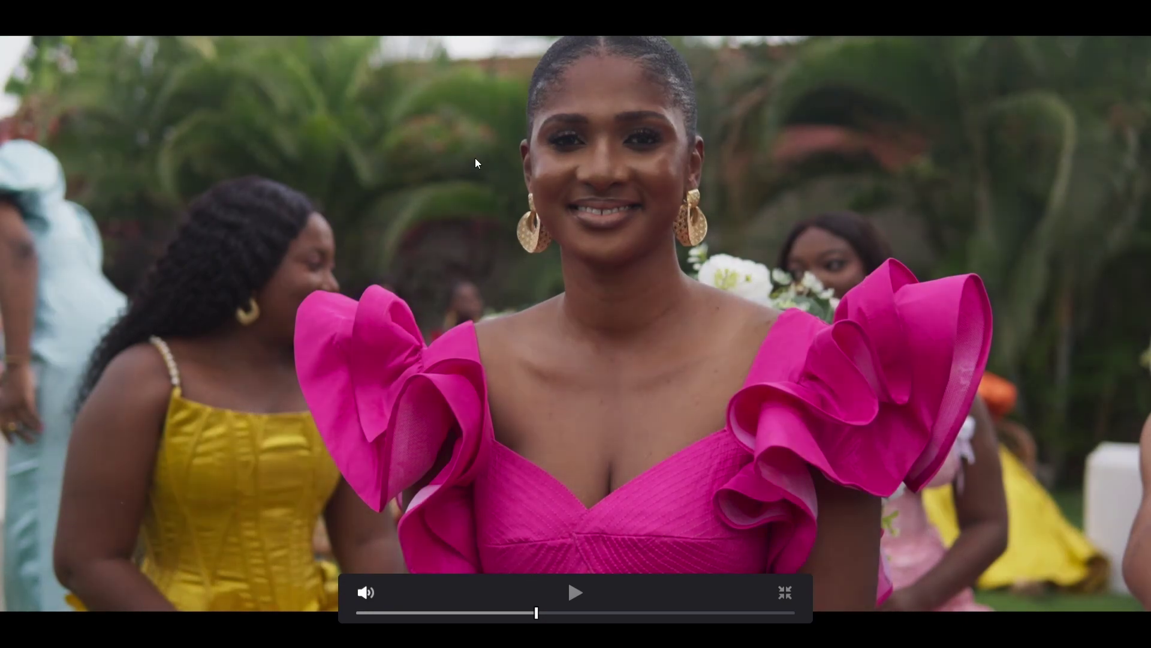
key("ctrl+f")
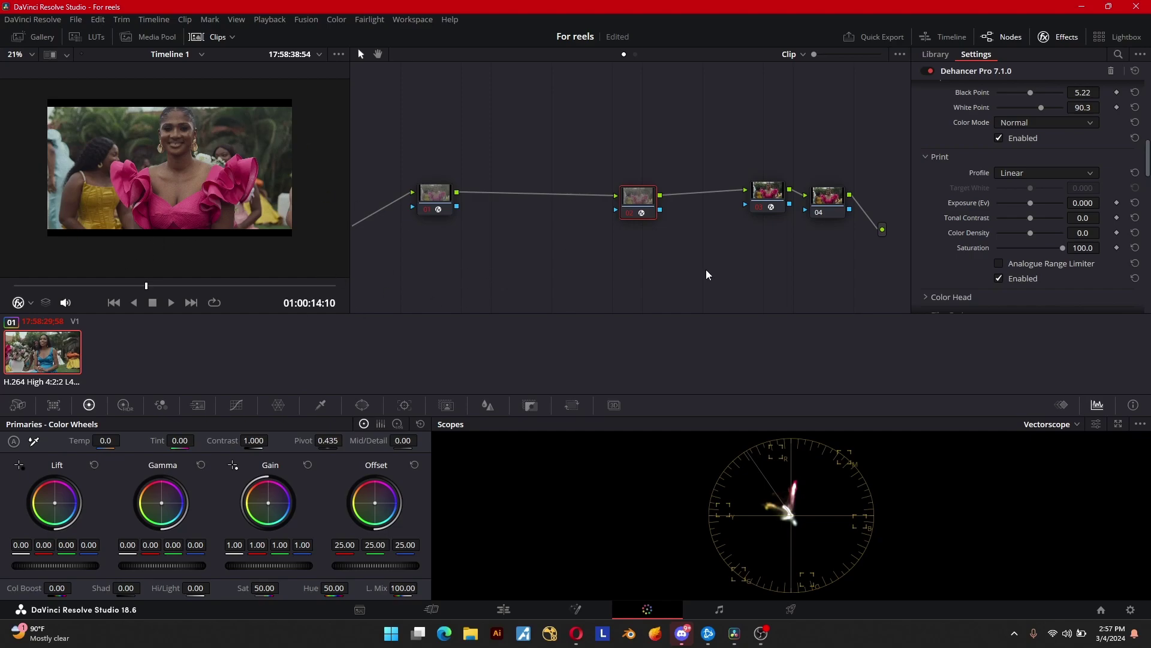
Step: Rearrange the Dehancer node, the output ACES Transform node and node 04 closer together in the node graph
left_click_drag(768, 200, 721, 203)
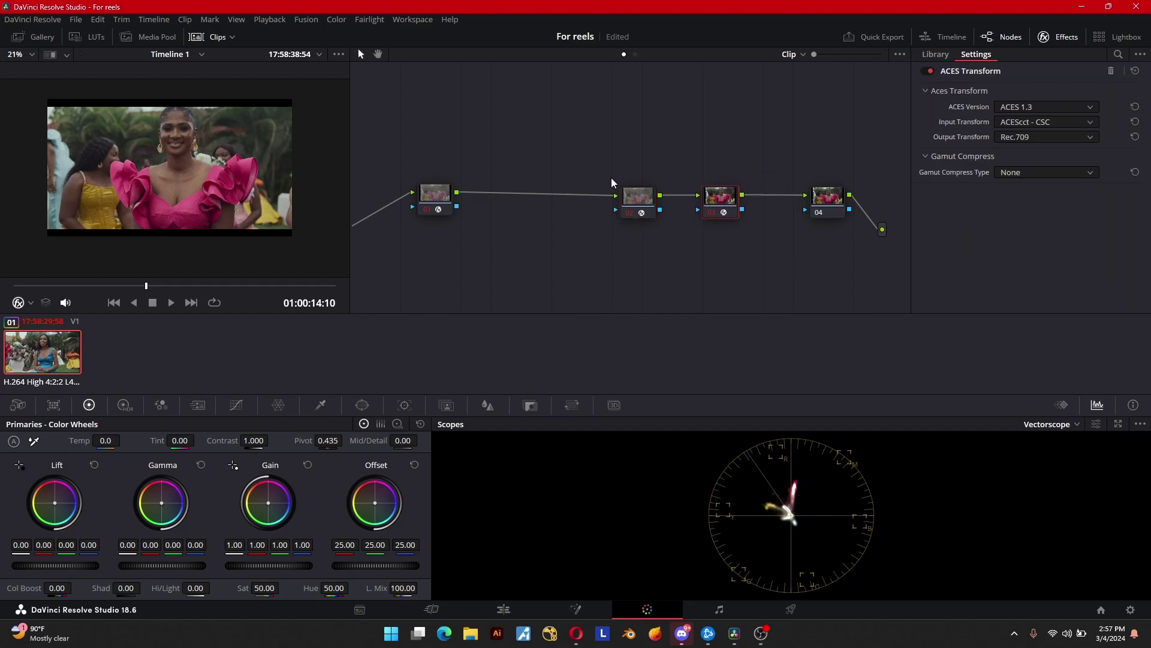
mouse_move(829, 203)
left_mouse_down()
mouse_move(857, 204)
mouse_move(824, 200)
left_mouse_up()
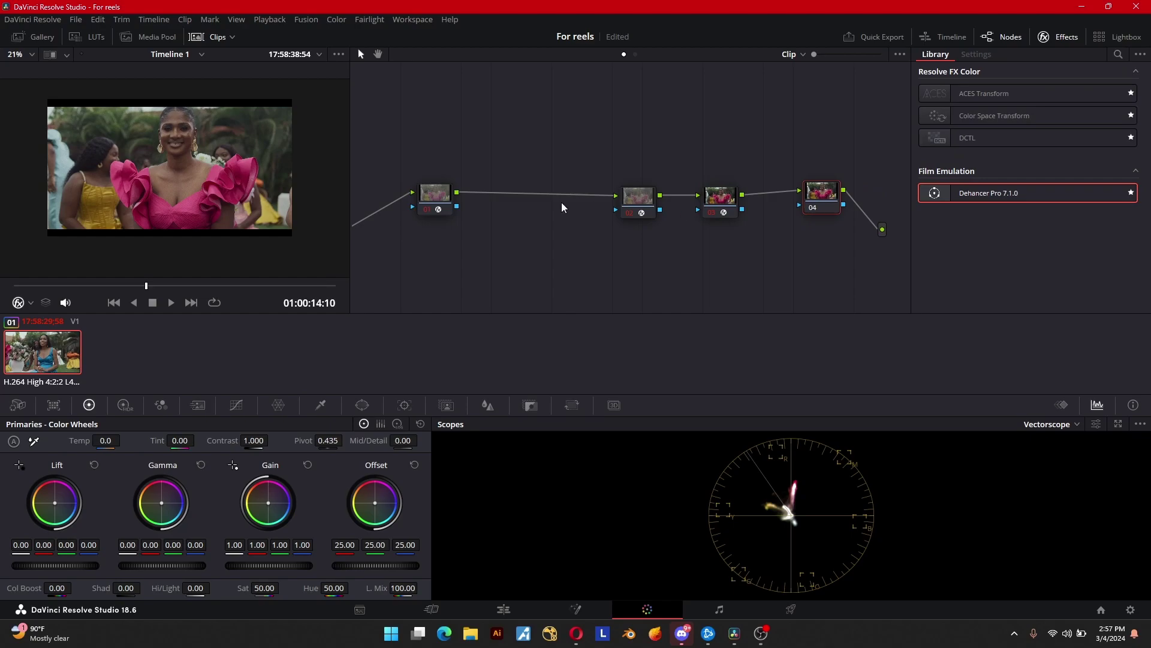
left_click_drag(636, 197, 612, 201)
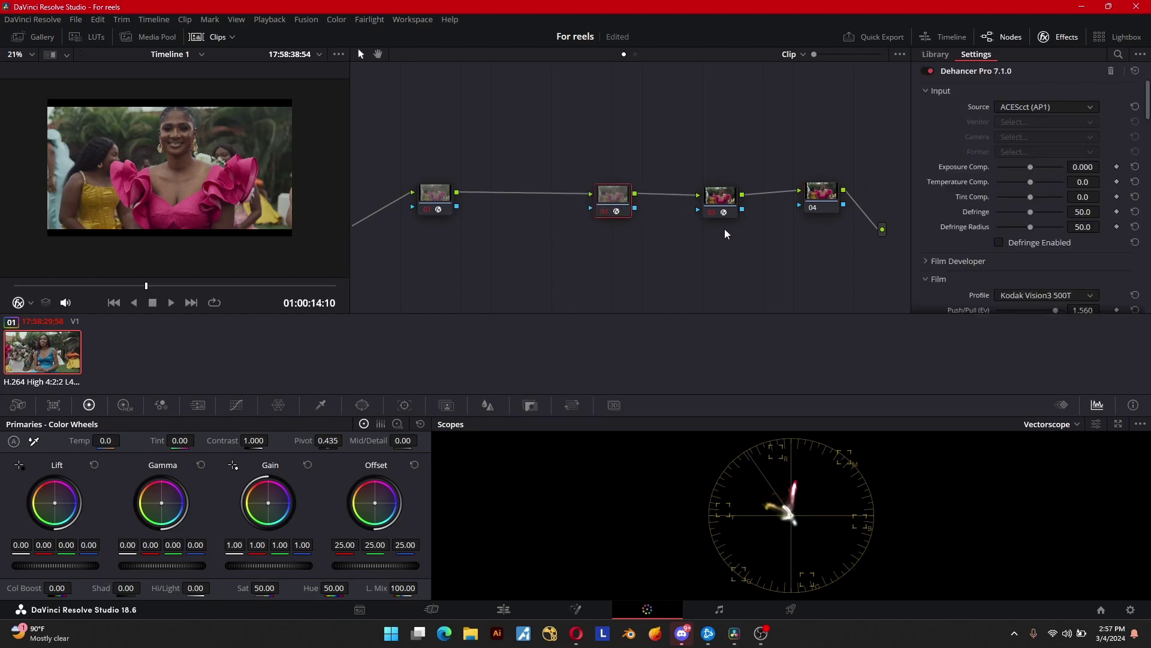
left_click(714, 204)
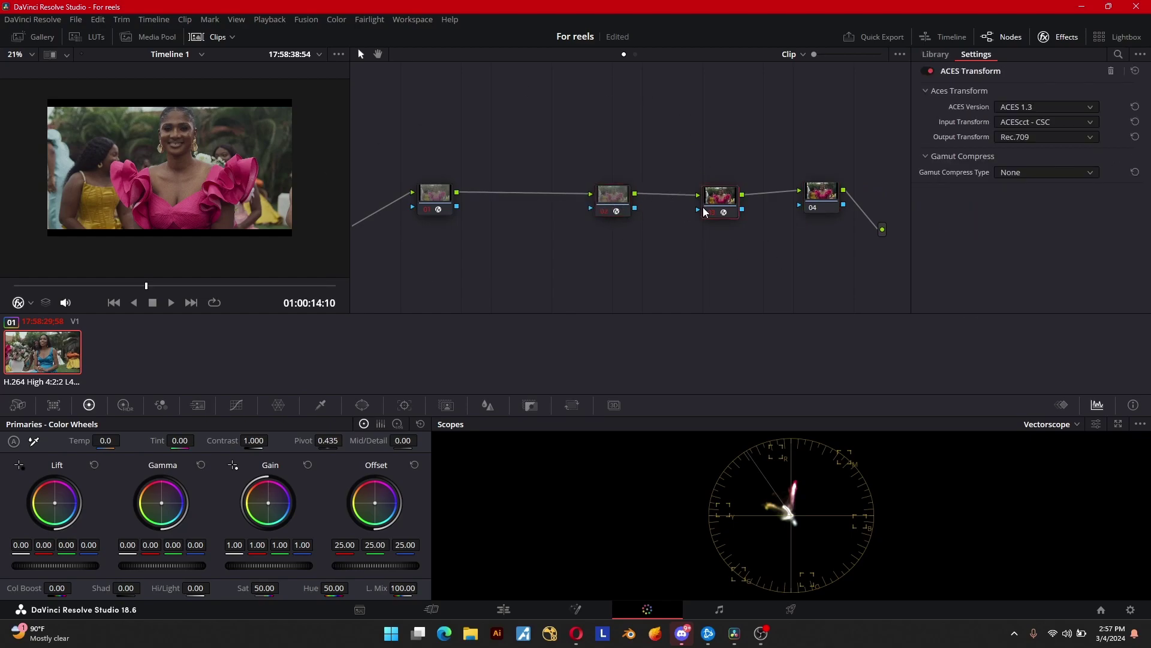
left_click_drag(721, 208, 705, 199)
Step: Apply Dehancer Pro 7.1.0 to node 04 after the output transform and disable the Dehancer node 02
left_click(817, 200)
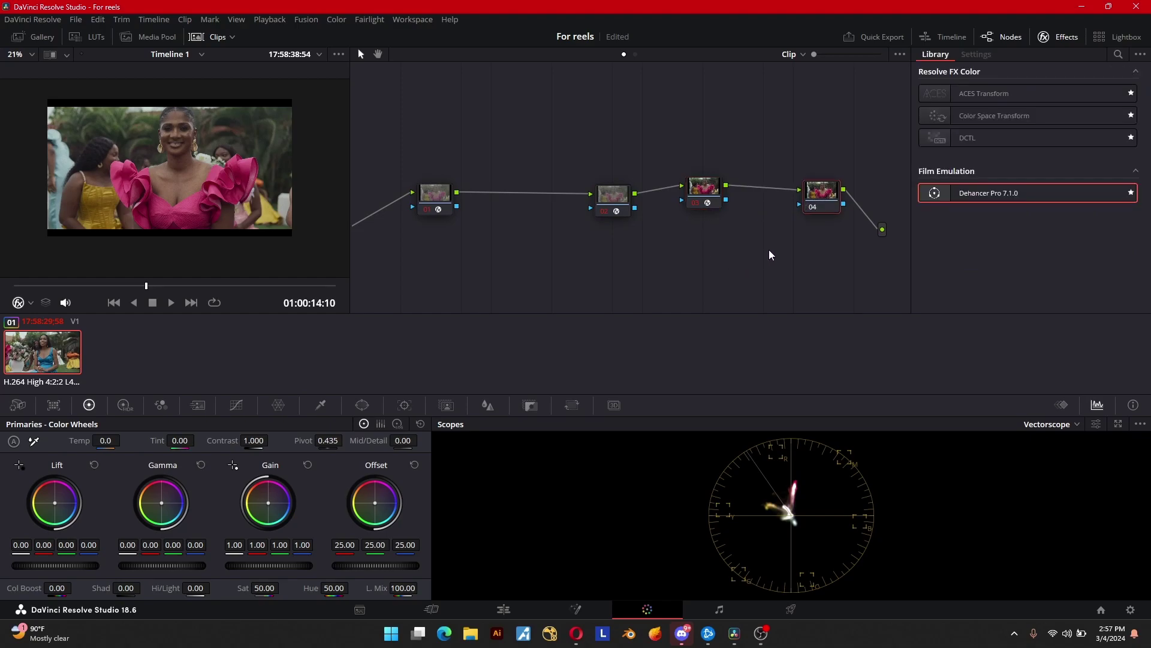
left_click(609, 198)
left_click(822, 198)
left_click_drag(950, 193, 819, 204)
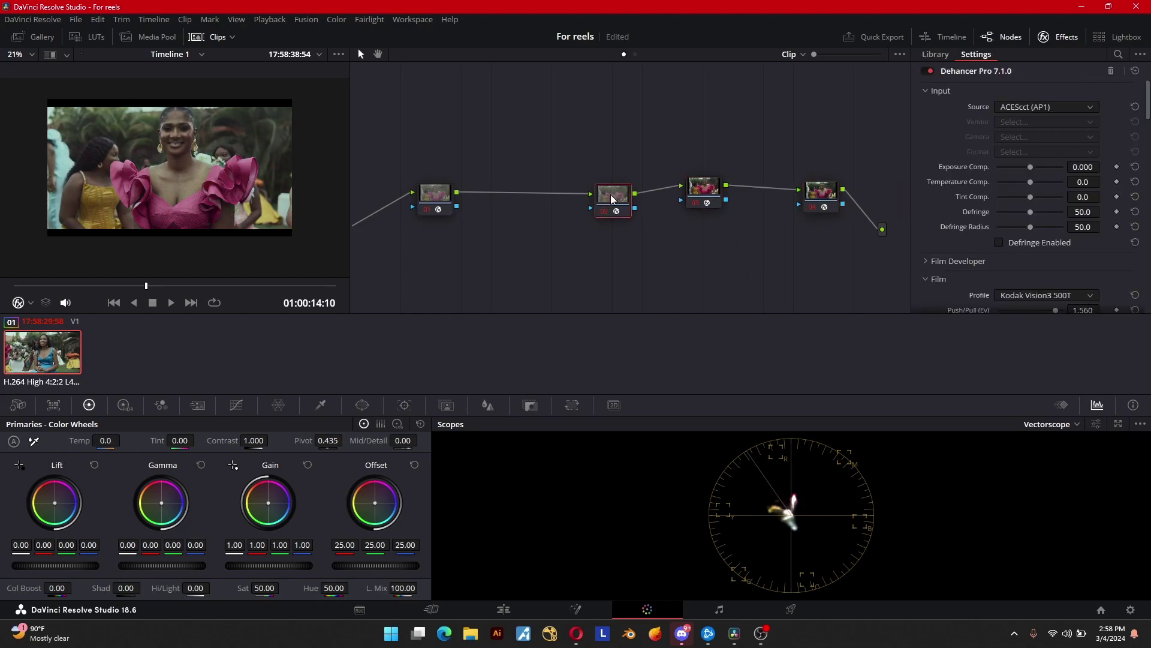
left_click(820, 194)
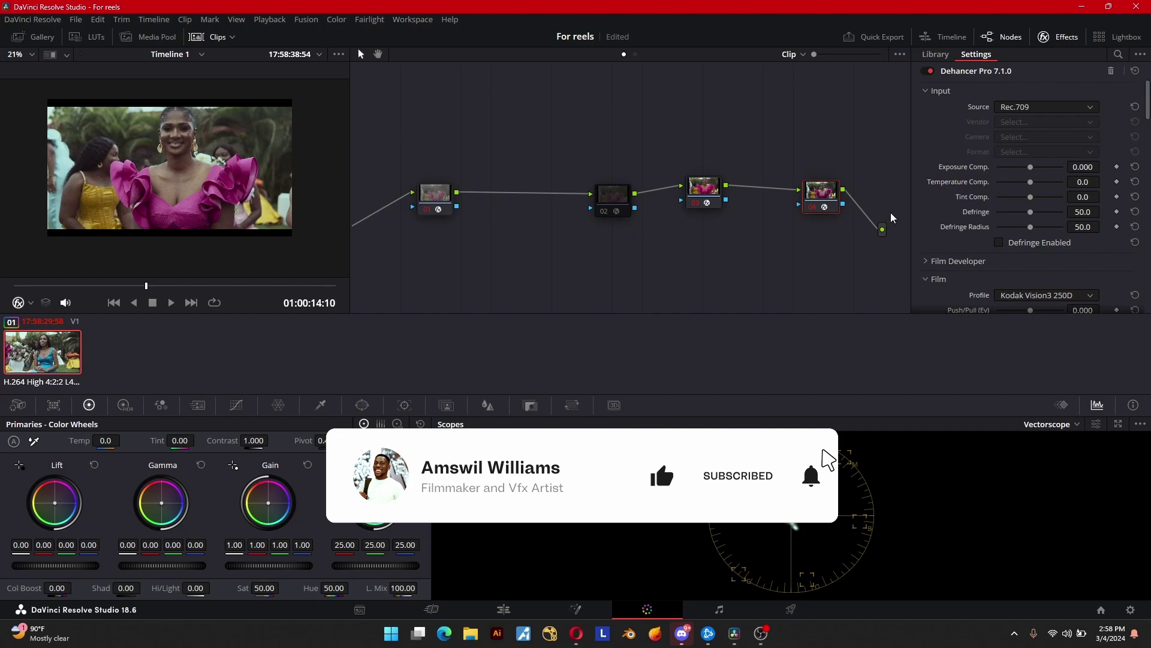
Step: Compare the input and output ACES Transform settings with node 04's Dehancer source, aligning nodes 03 and 04
left_click_drag(705, 191, 703, 198)
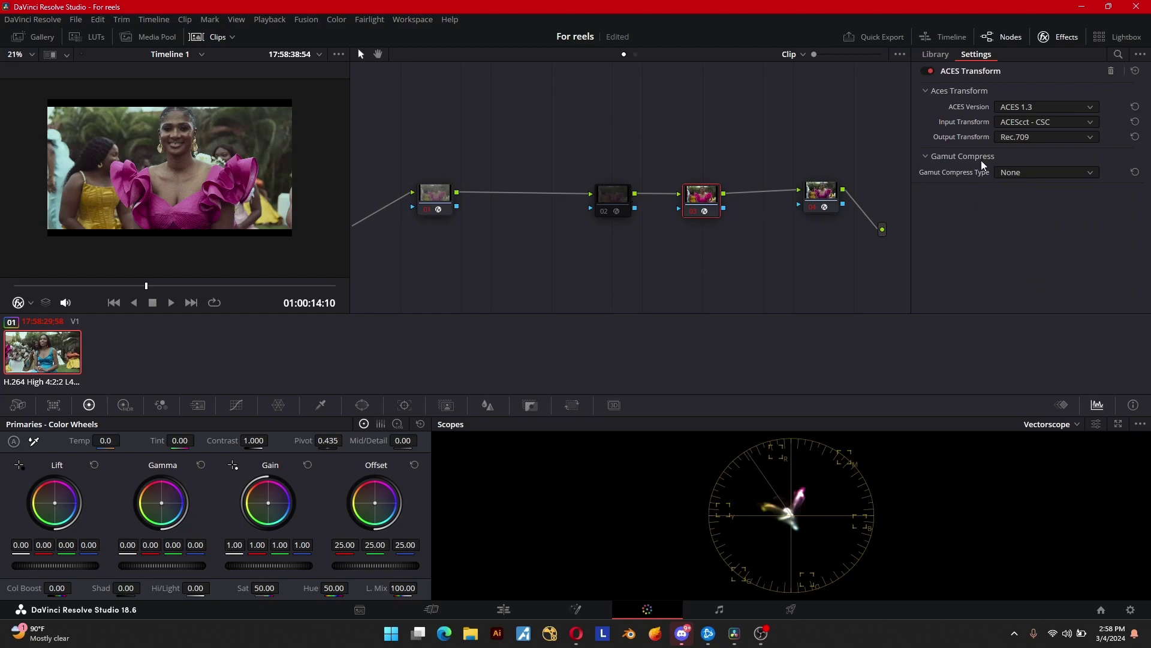
left_click(437, 196)
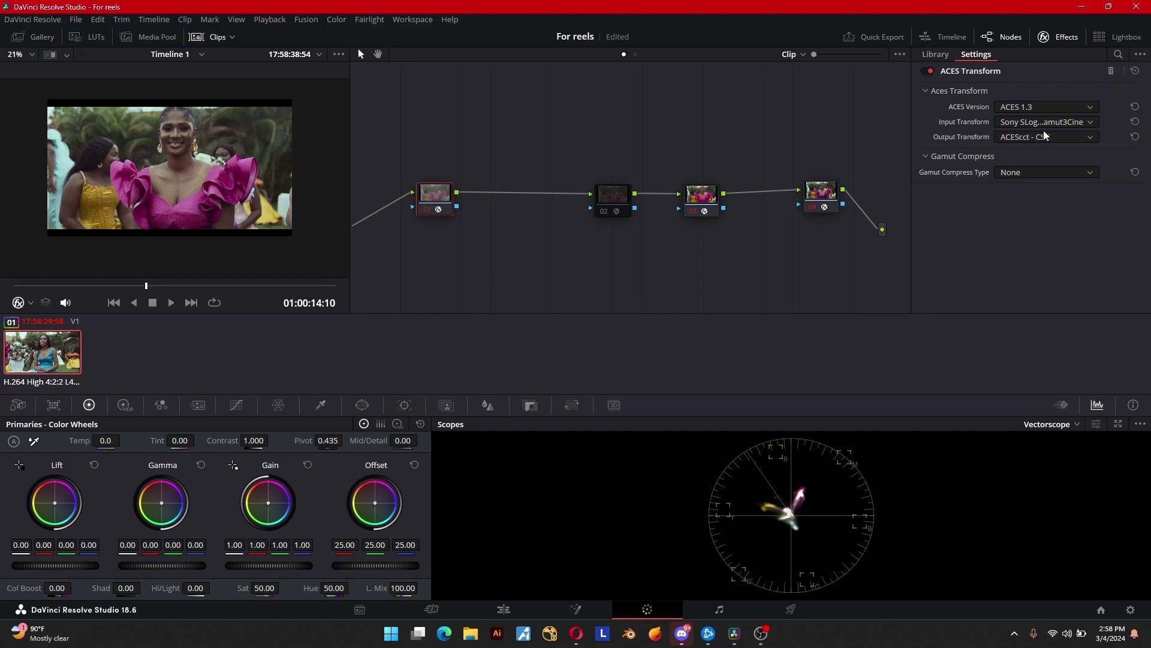
left_click(698, 204)
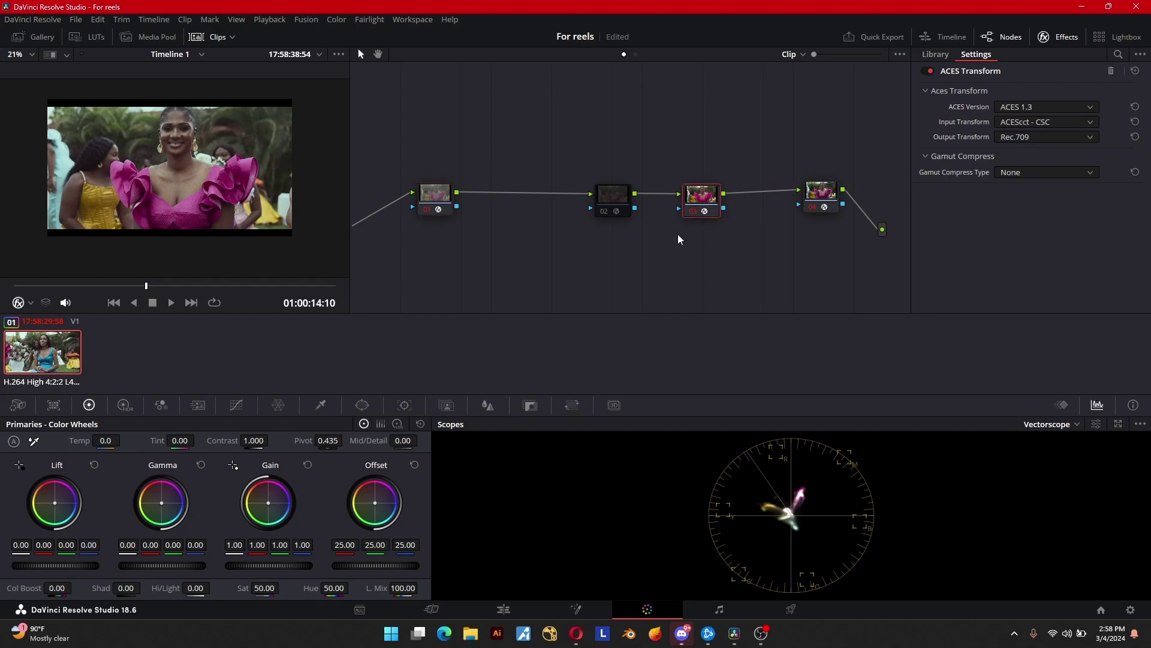
left_click_drag(811, 199, 796, 205)
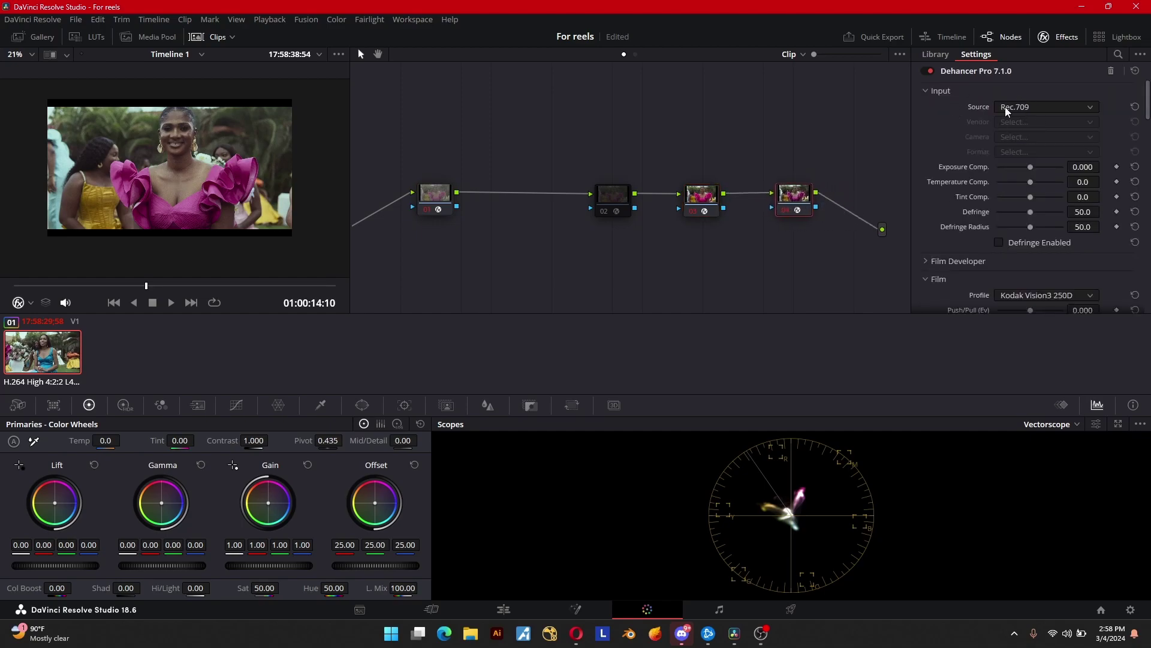
Step: Try ACEScct (AP1) and Rec.2020 as node 04's Dehancer source, and return the source to Rec.709
left_click(1023, 106)
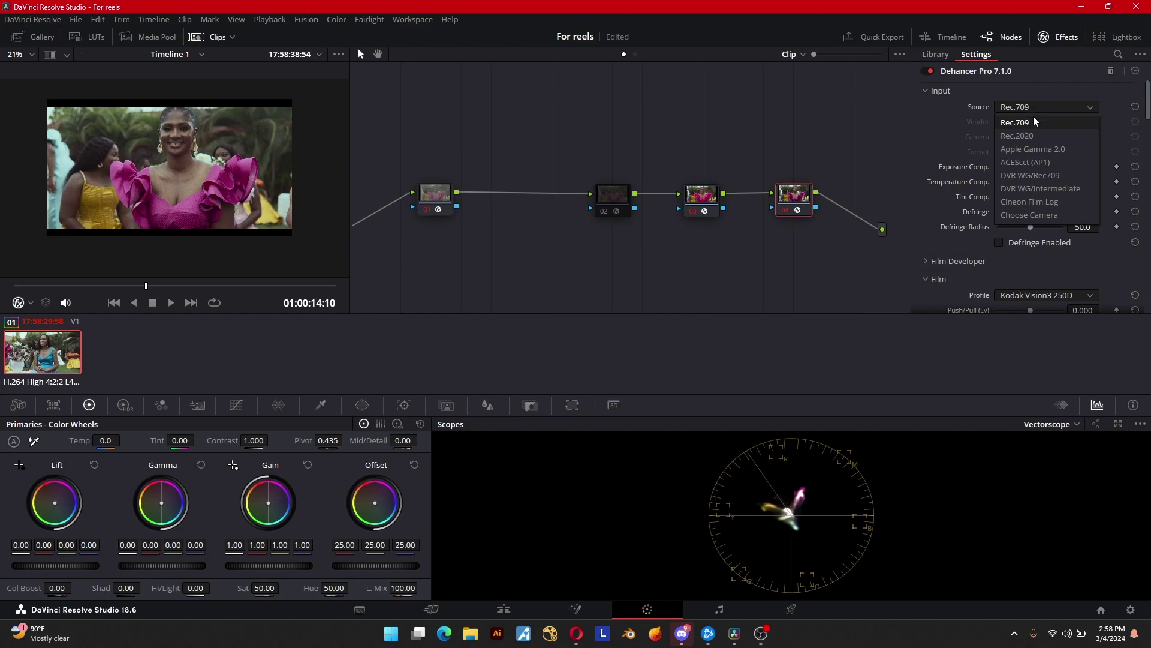
left_click(1037, 163)
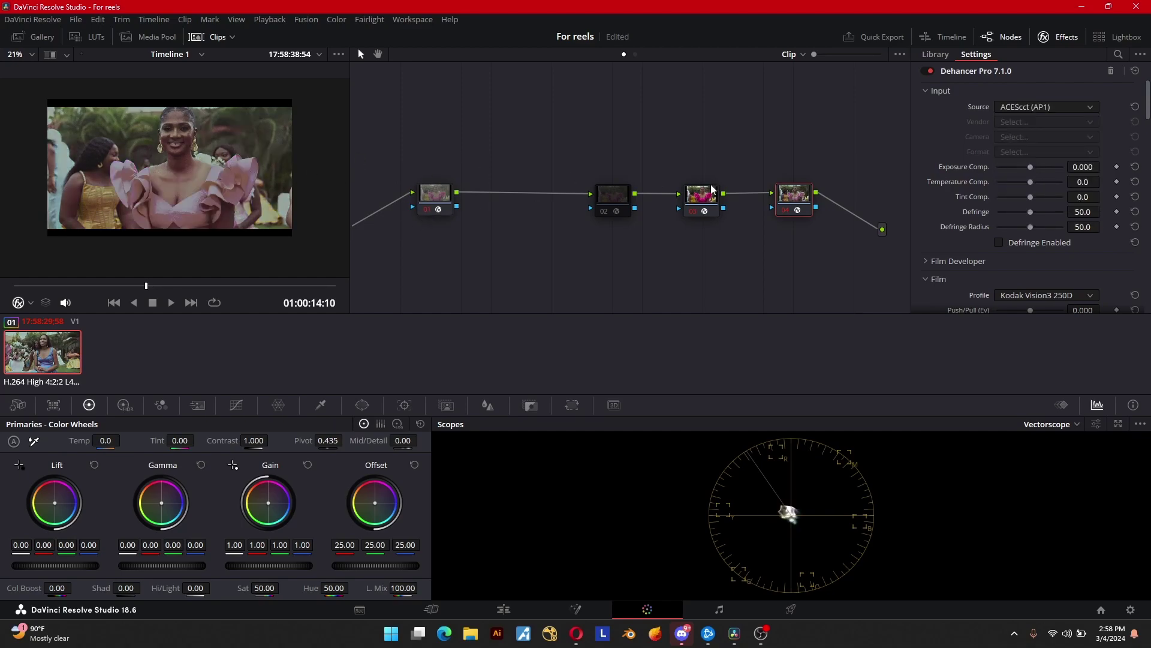
left_click(1046, 107)
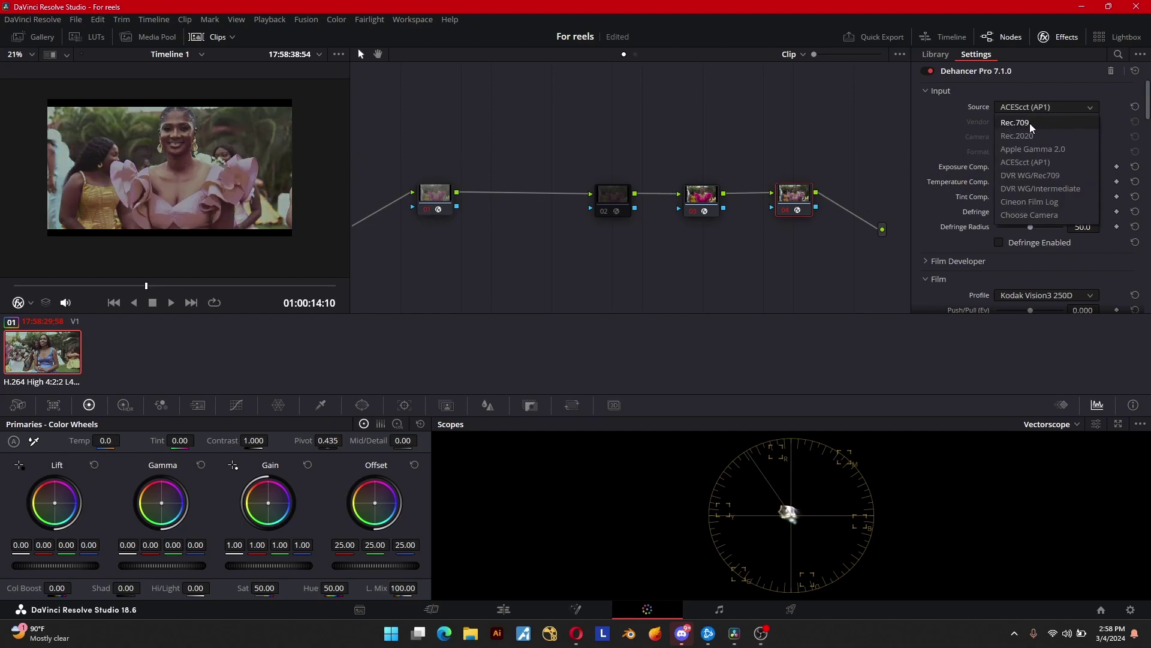
left_click(1030, 124)
left_click(1050, 104)
left_click(1037, 136)
left_click(1041, 107)
left_click(1032, 122)
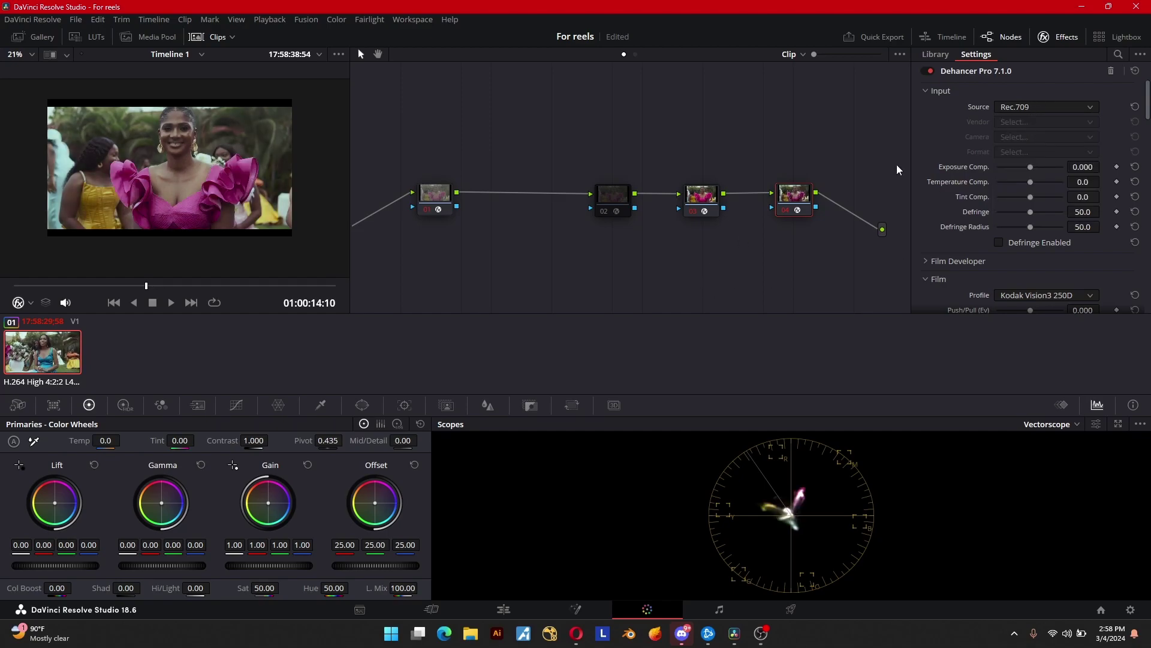
Step: Set node 04's Dehancer film profile to Kodak Vision3 500T and its Push/Pull to 1.560 to match node 02
scroll(998, 276, "down", 3)
left_click(1071, 201)
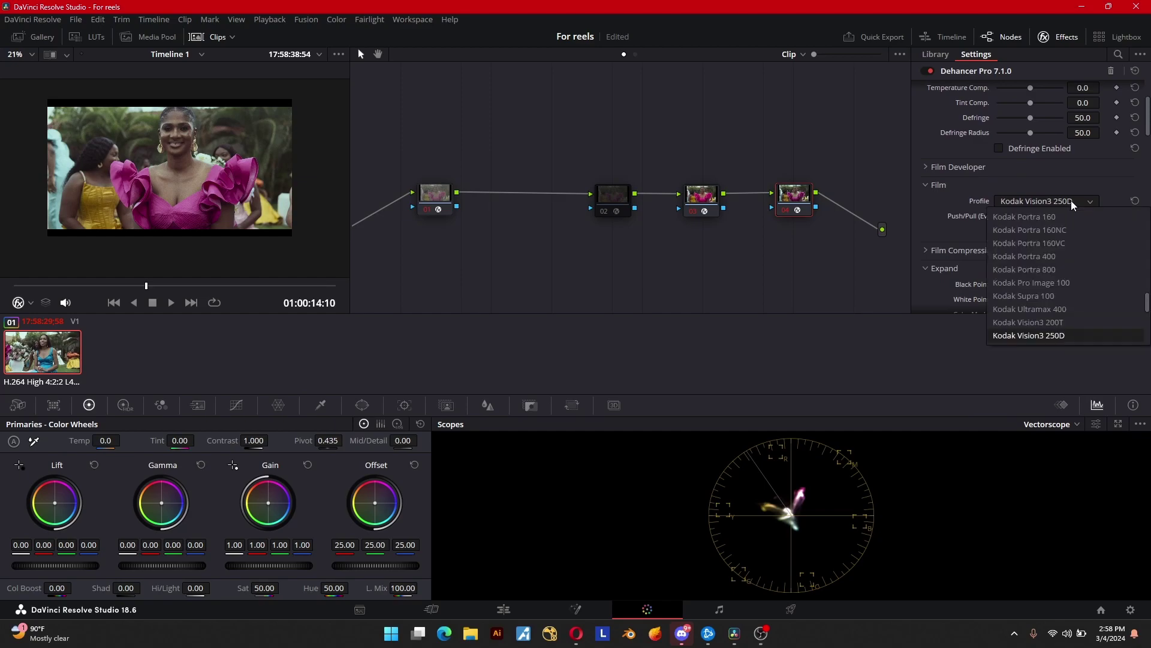
left_click(1063, 269)
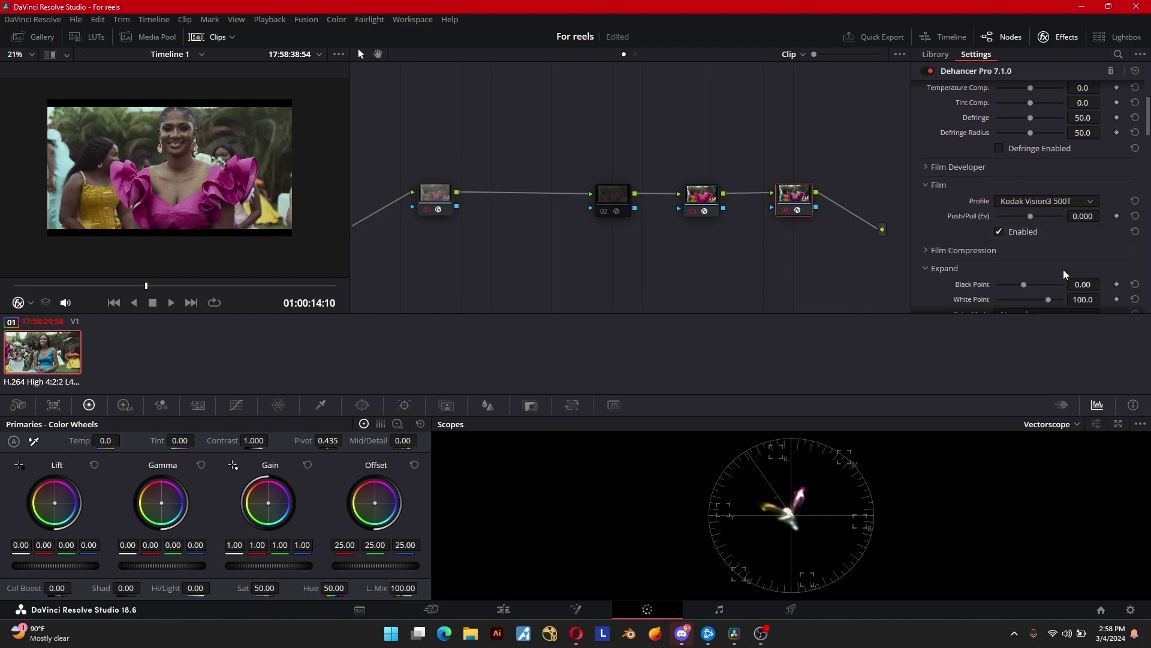
left_click(612, 200)
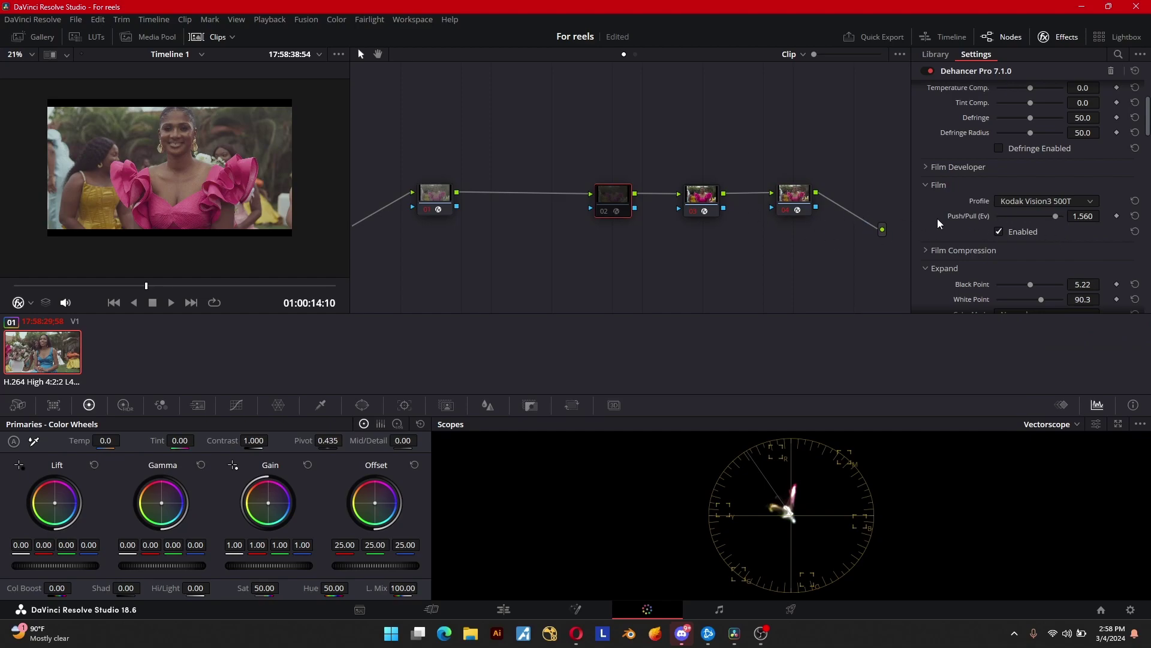
left_click(790, 203)
left_click(1068, 221)
type("1.560")
key("Return")
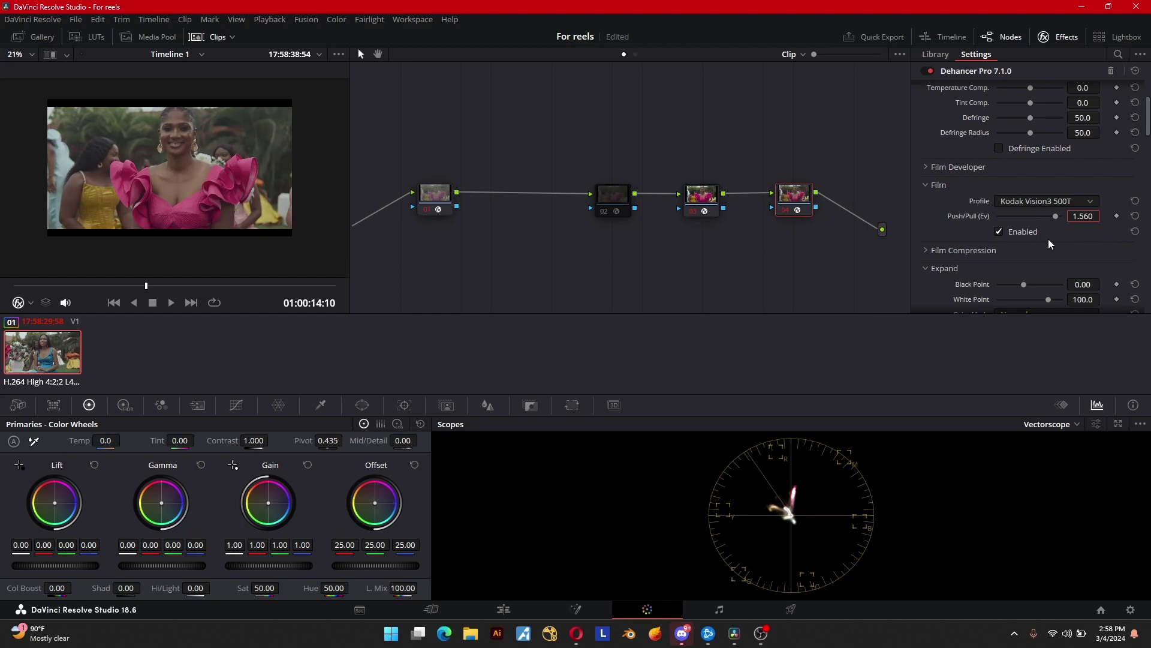
Step: Compare node 04's Film Compression and Expand settings with those of Dehancer node 02
scroll(1040, 241, "down", 3)
left_click(925, 177)
left_click(610, 193)
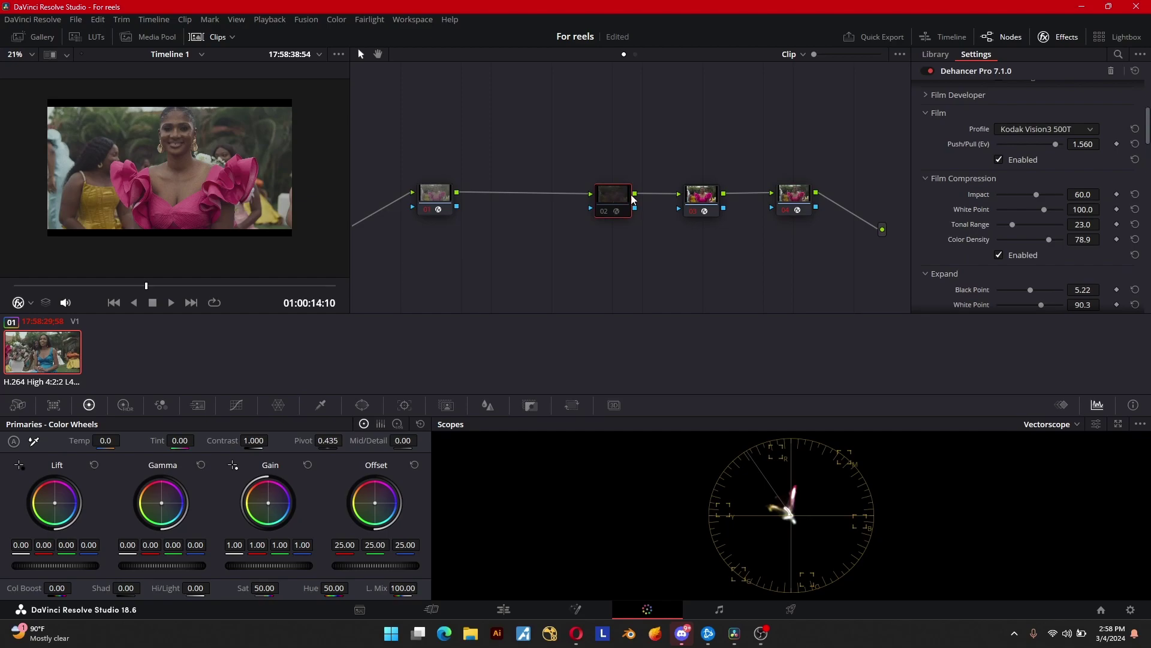
left_click(799, 199)
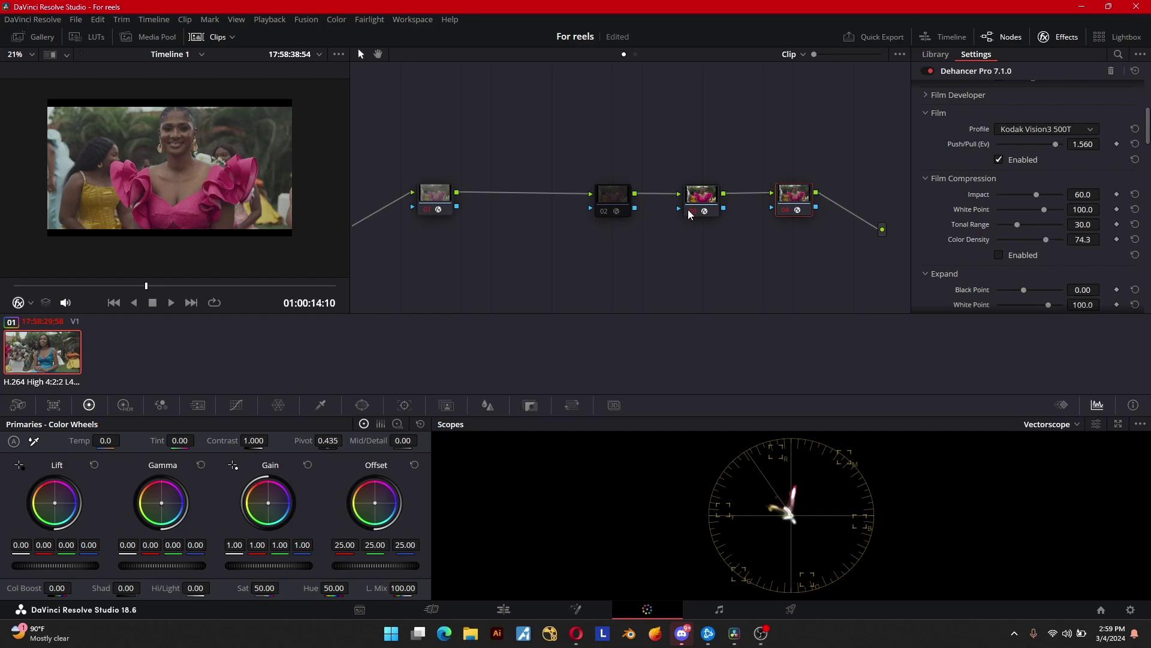
left_click(616, 195)
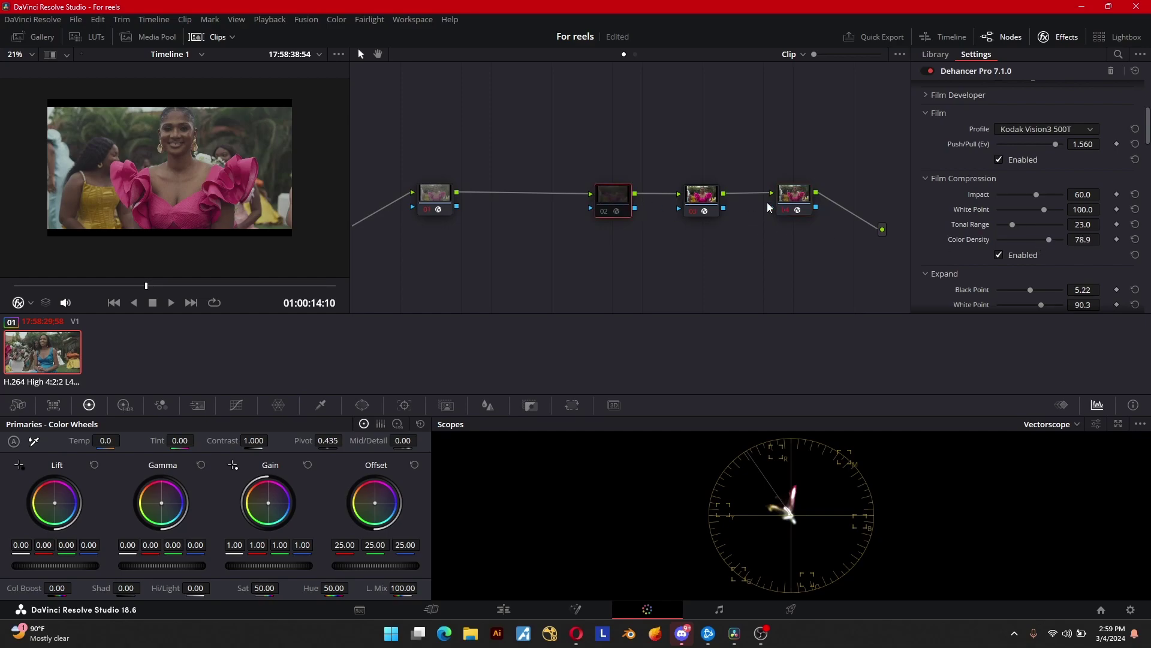
left_click(799, 203)
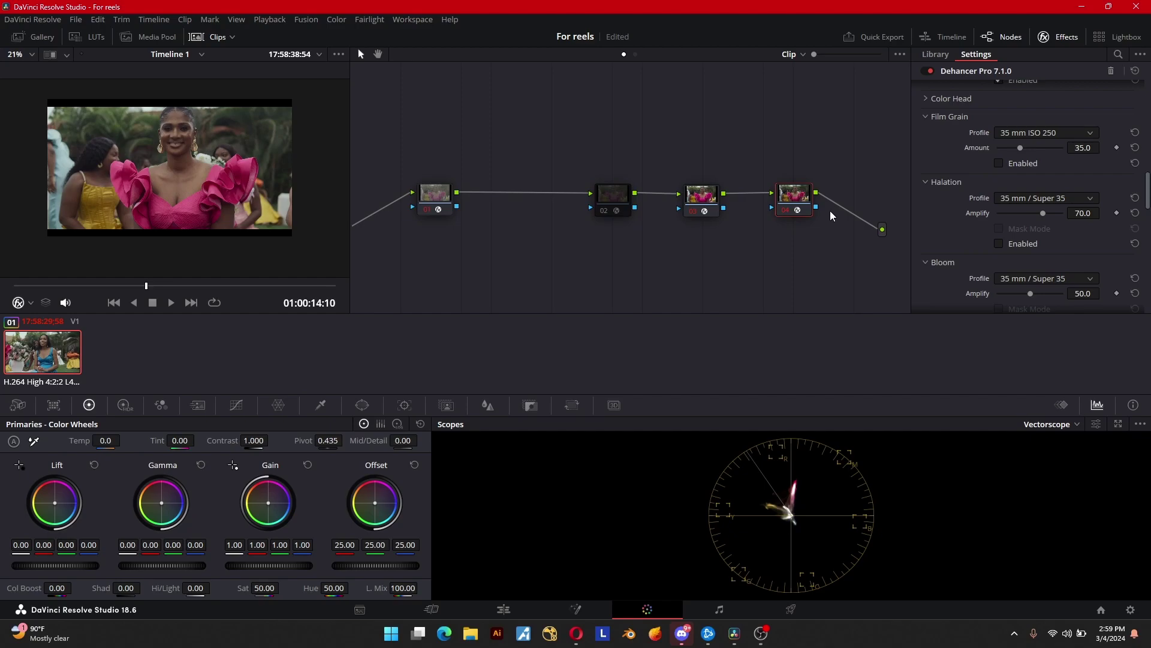
Step: Disable Dehancer node 04 and move the input ACES Transform node closer to node 02
left_click(784, 210)
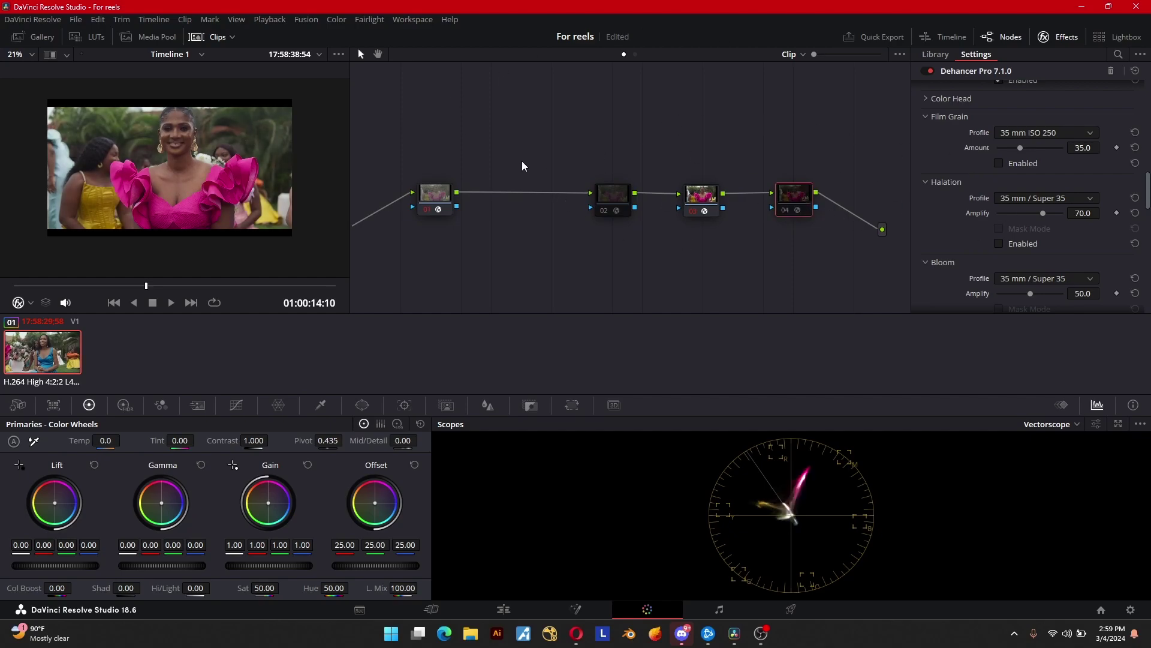
left_click_drag(436, 198, 478, 194)
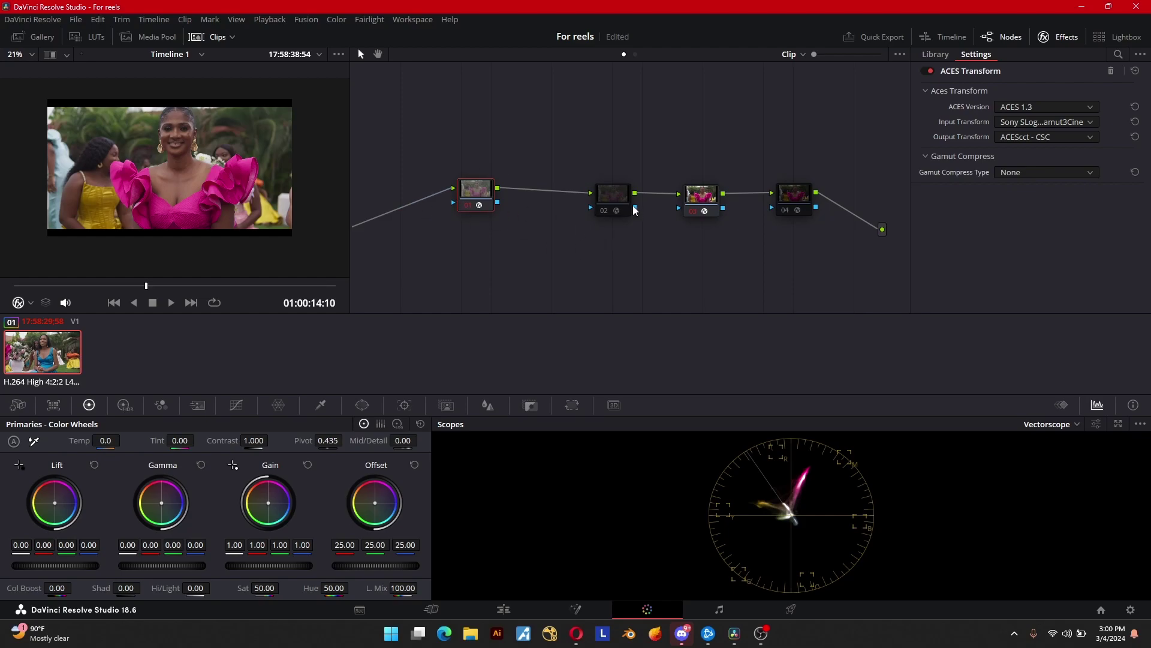
Step: Compare the frame in full screen with Dehancer active on node 02 alone and on node 04 alone
left_click(614, 195)
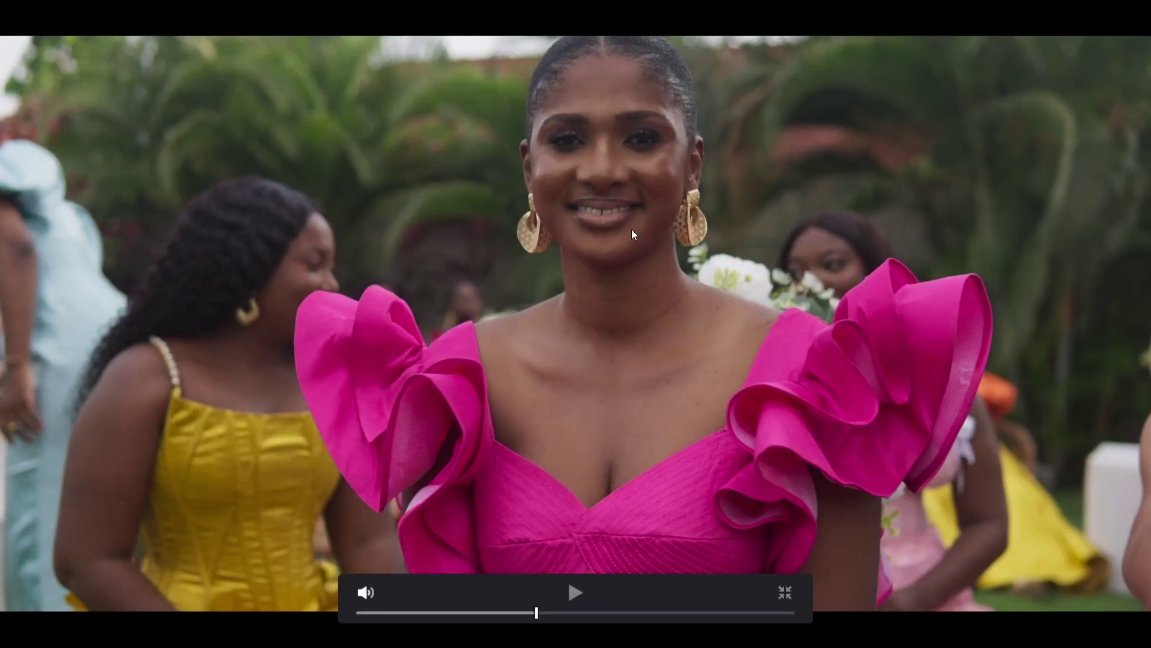
key("ctrl+d")
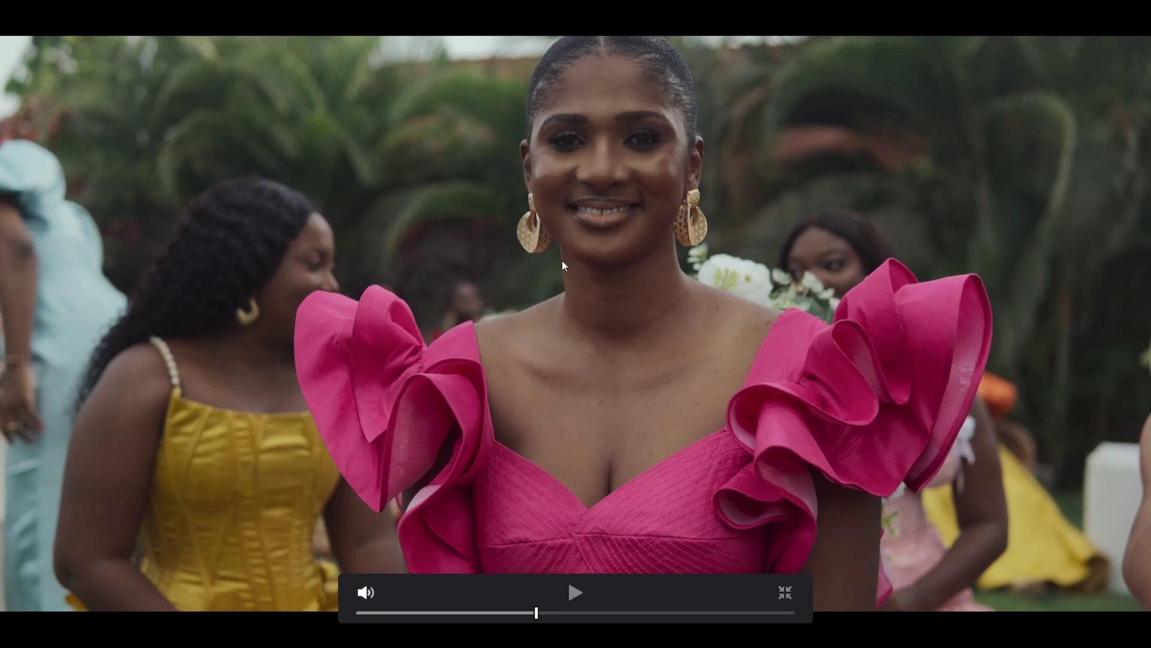
key("Escape")
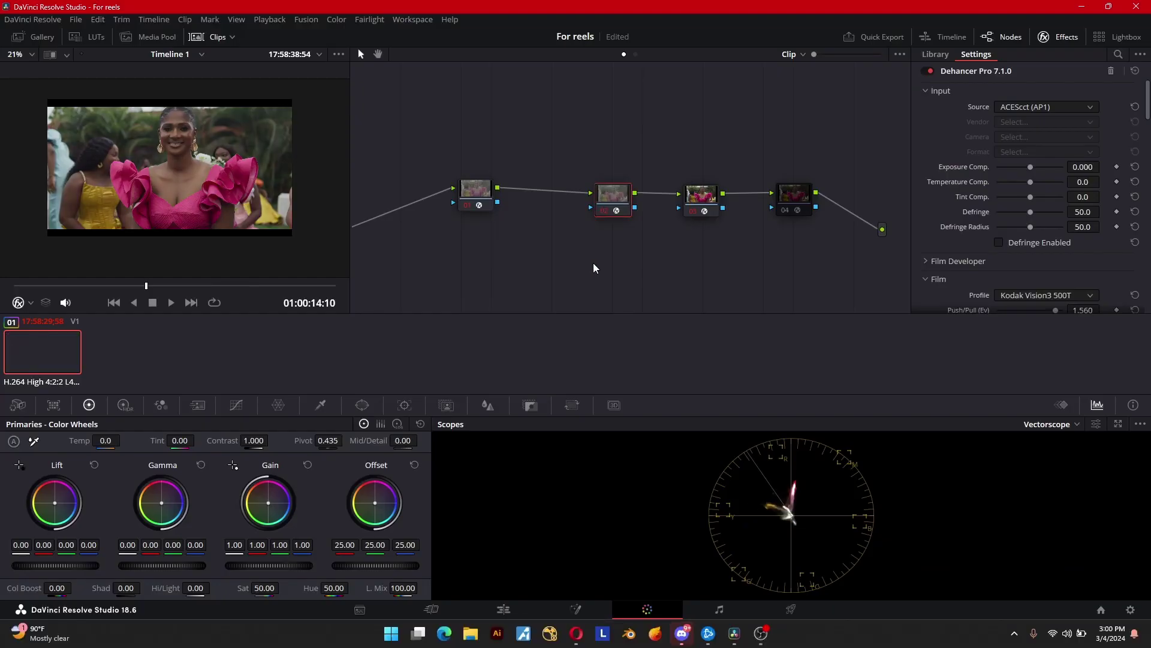
key("ctrl+d")
left_click(781, 198)
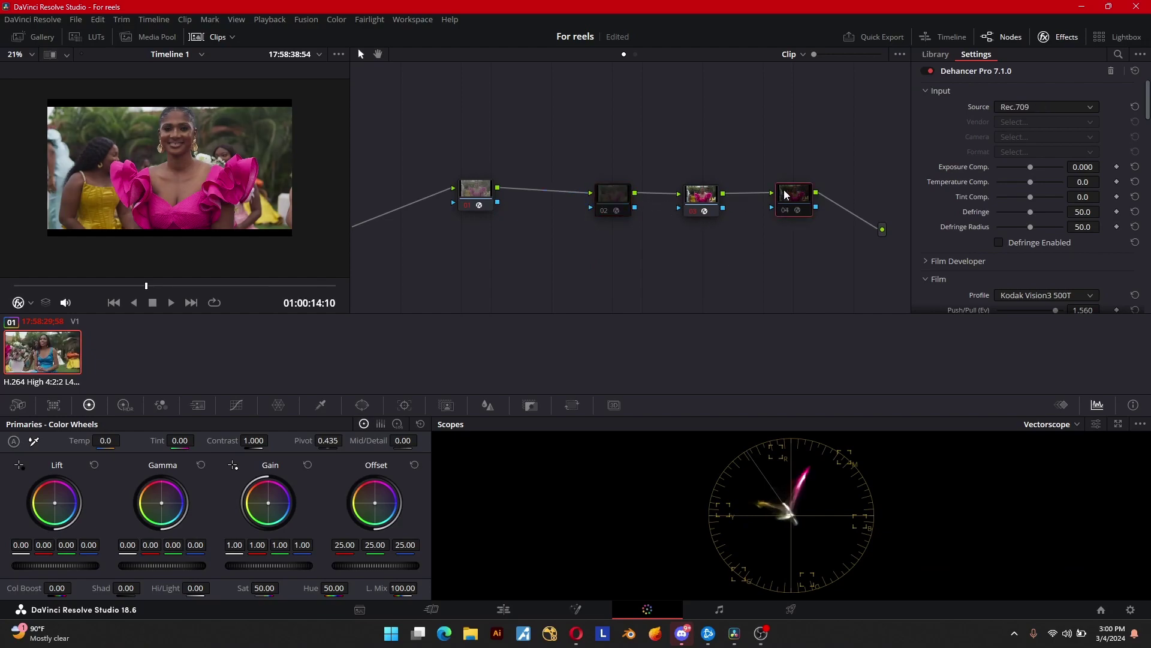
key("ctrl+f")
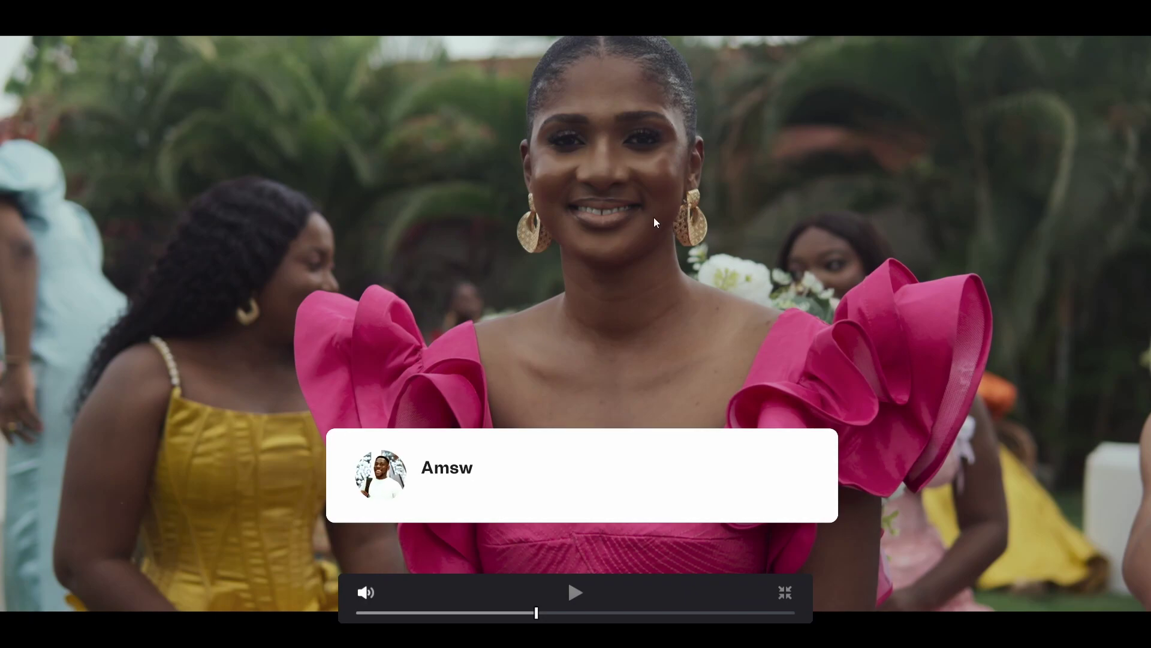
key("Escape")
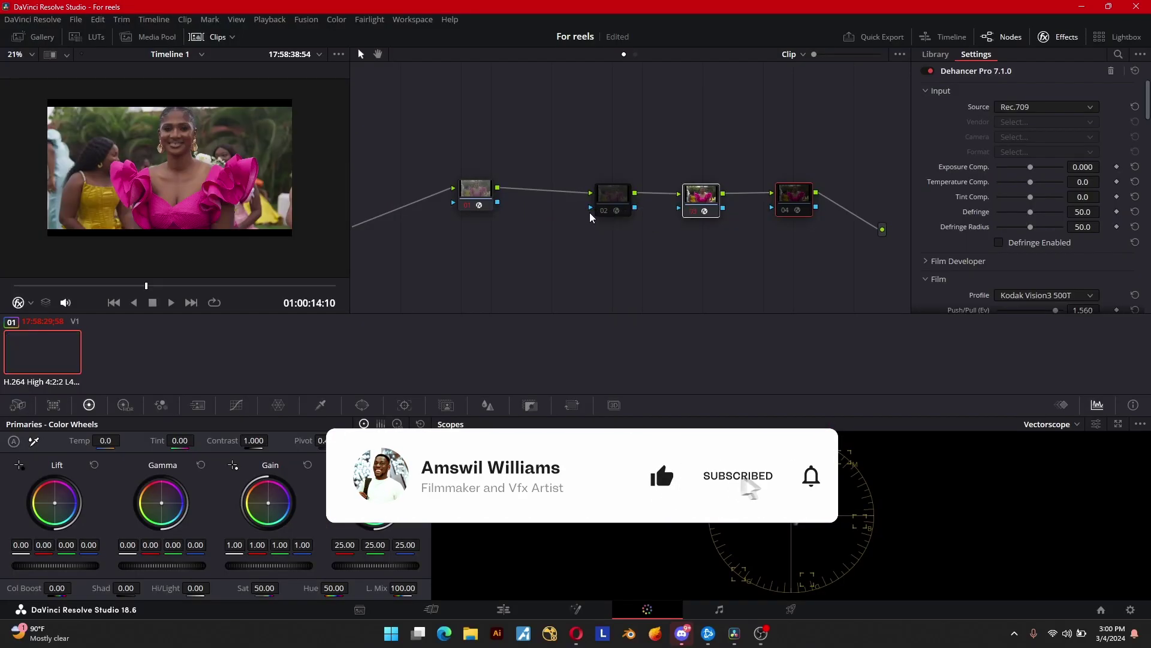
Step: Leave Dehancer node 02 disabled and node 04 enabled after toggling between the two
left_click(619, 201)
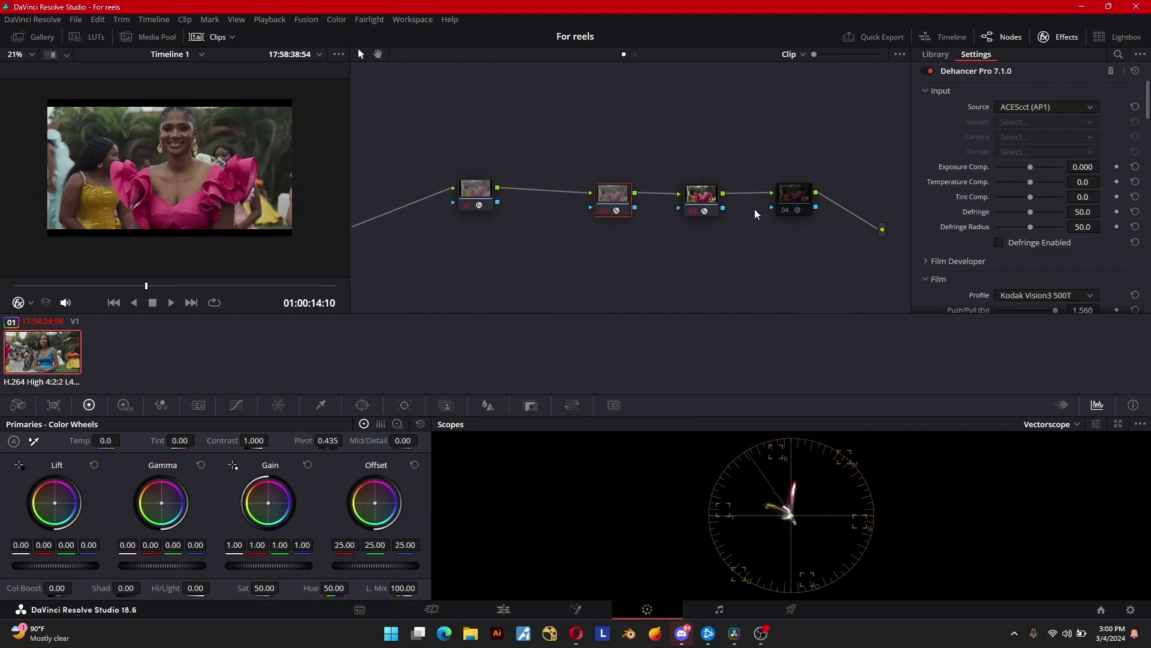
key("ctrl+d")
left_click(793, 196)
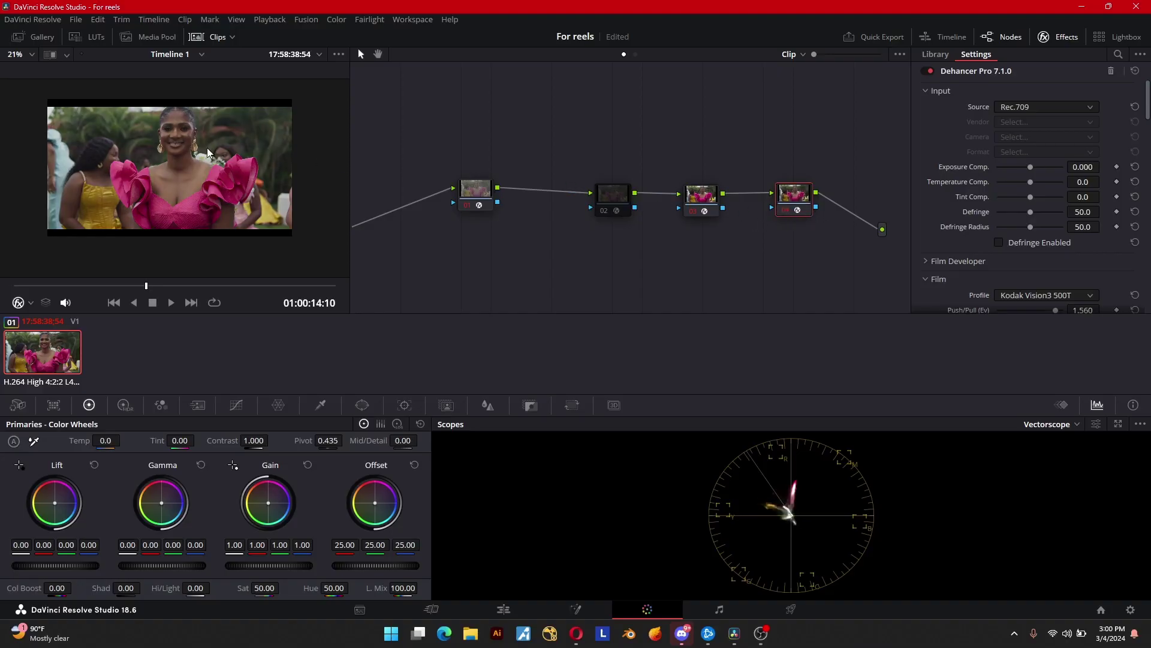
Step: Open the Gallery and wipe still 1.1.4 against the current graded frame in the viewer
left_click(27, 22)
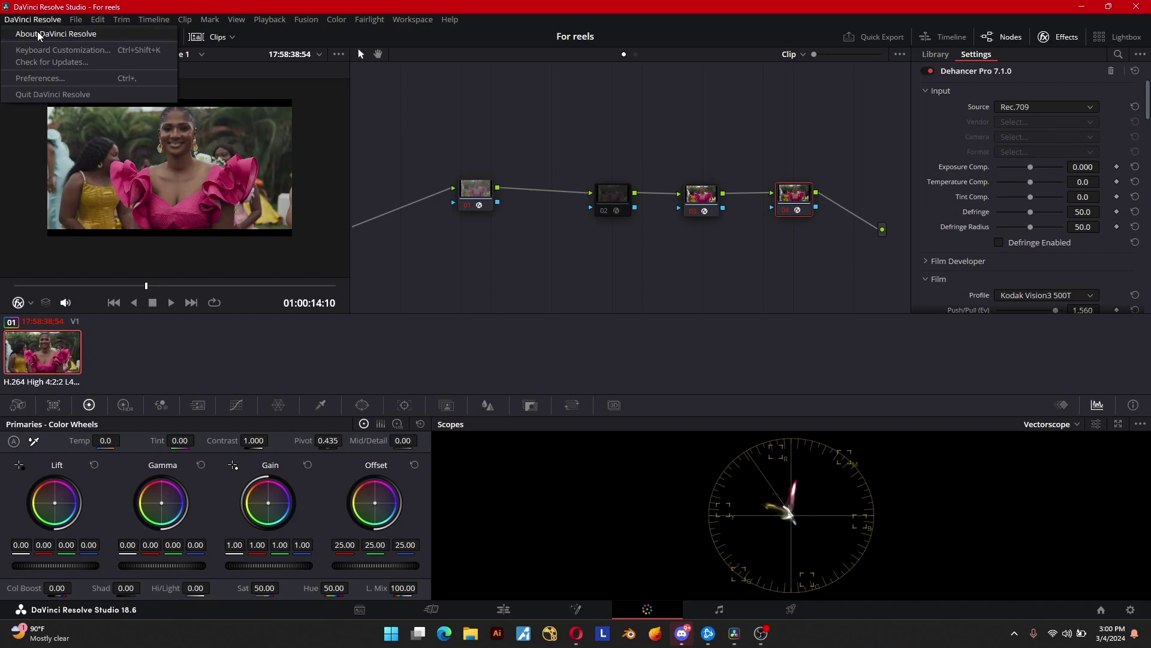
left_click(94, 127)
left_click(20, 34)
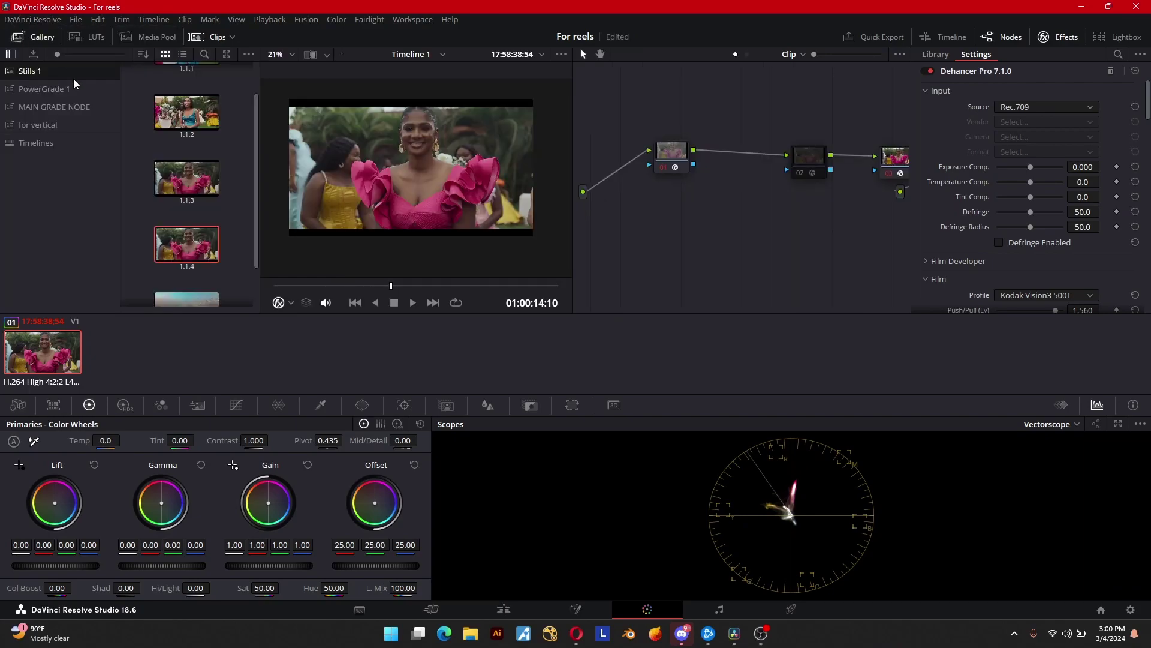
scroll(198, 200, "down", 1)
double_click(197, 200)
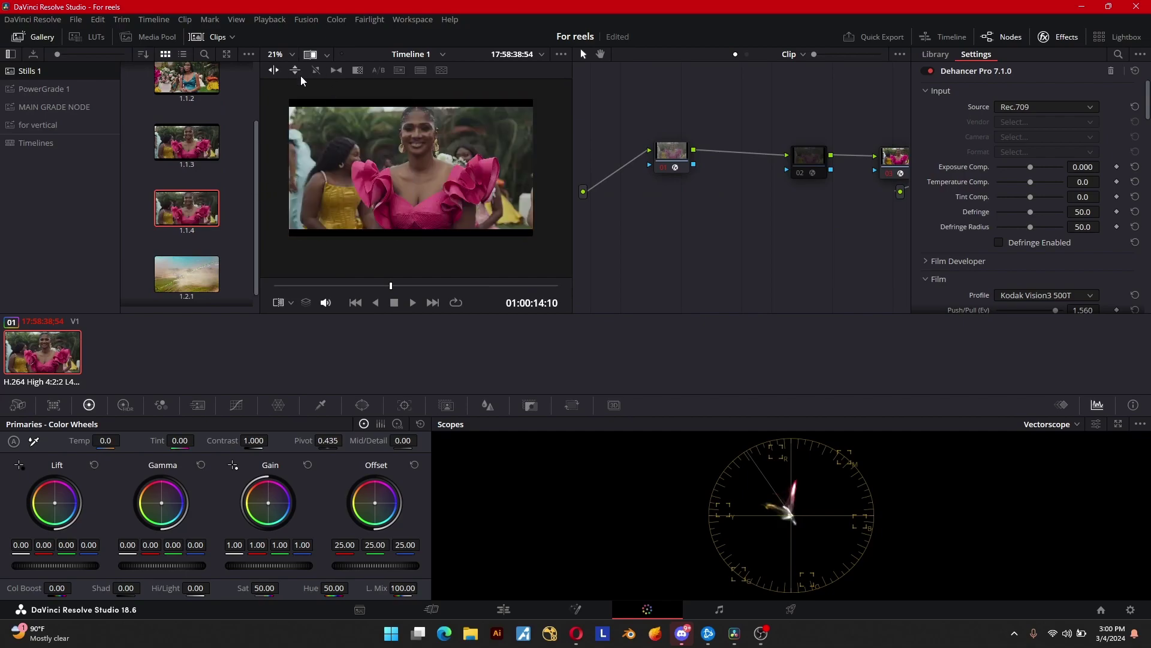
left_click(310, 55)
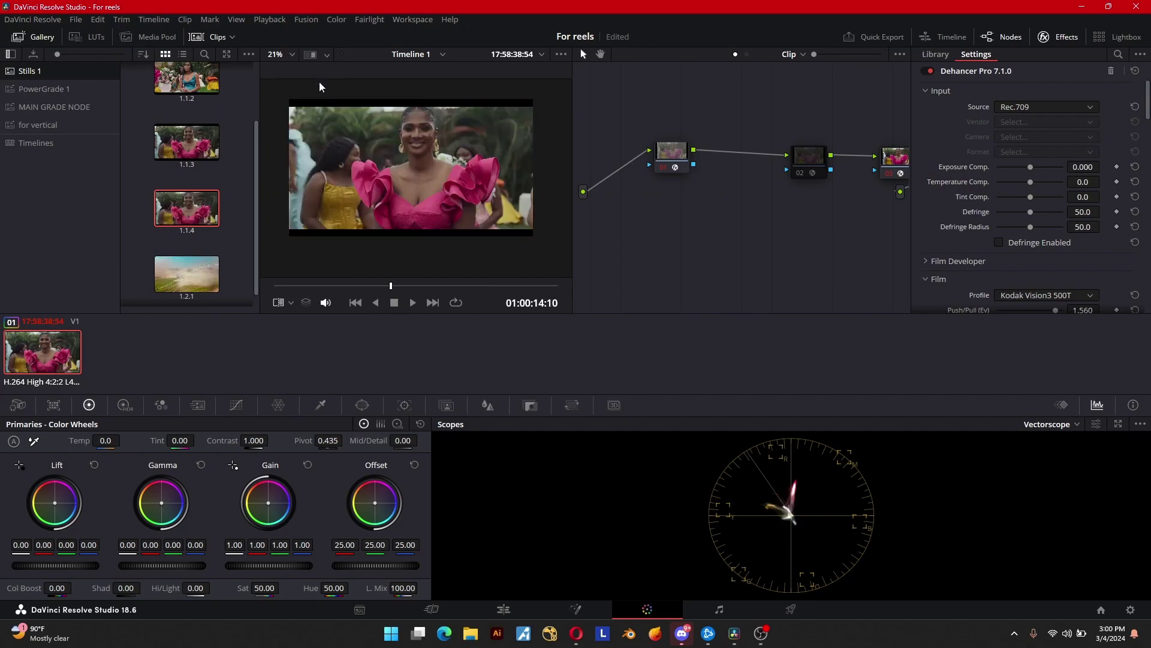
left_click(310, 55)
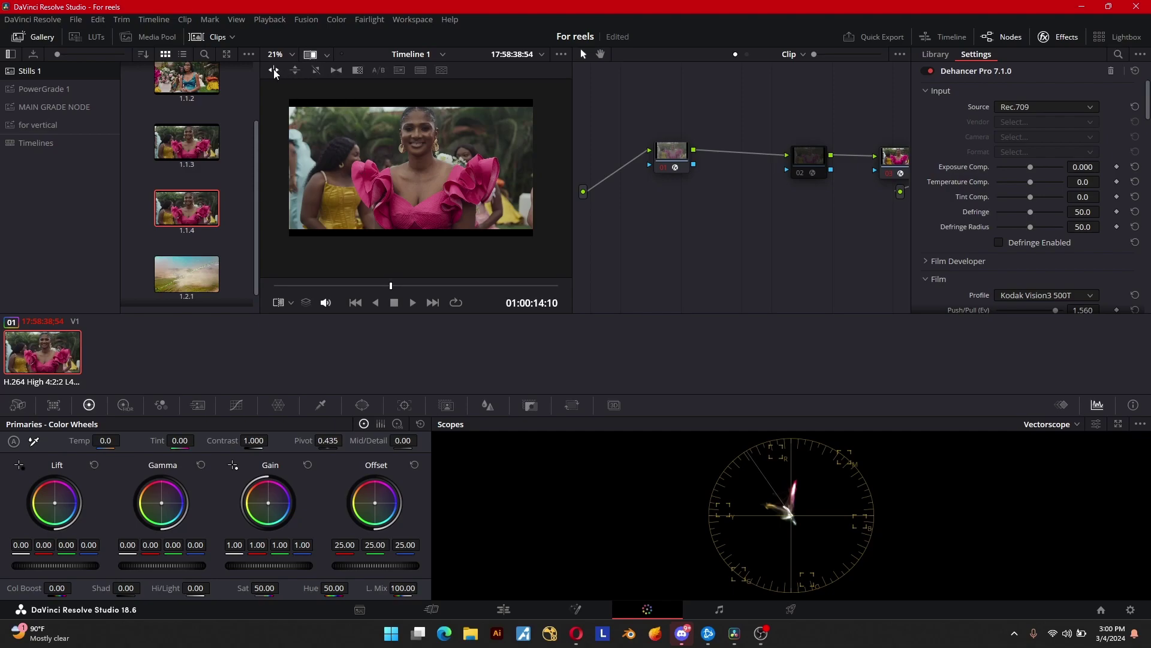
left_click_drag(280, 171, 448, 179)
Step: Scrub to 01:00:14:06 and sweep the wipe across the frame in full screen to compare both grades
left_click(337, 288)
left_click_drag(316, 285, 355, 291)
left_click_drag(367, 291, 392, 290)
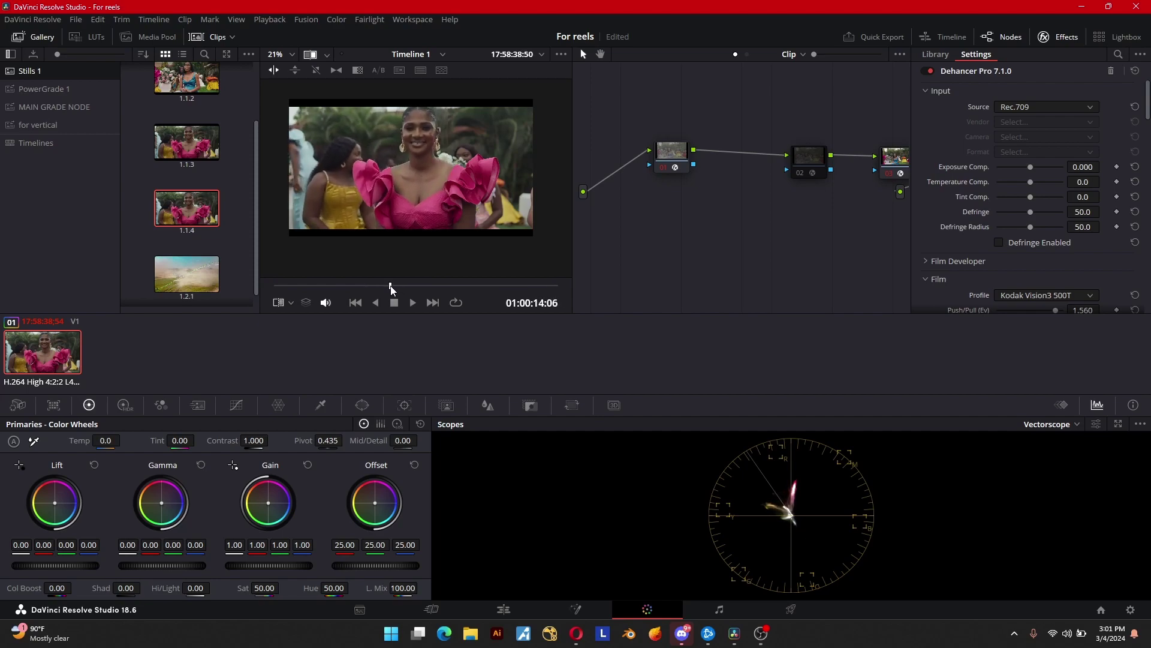
key("ctrl+f")
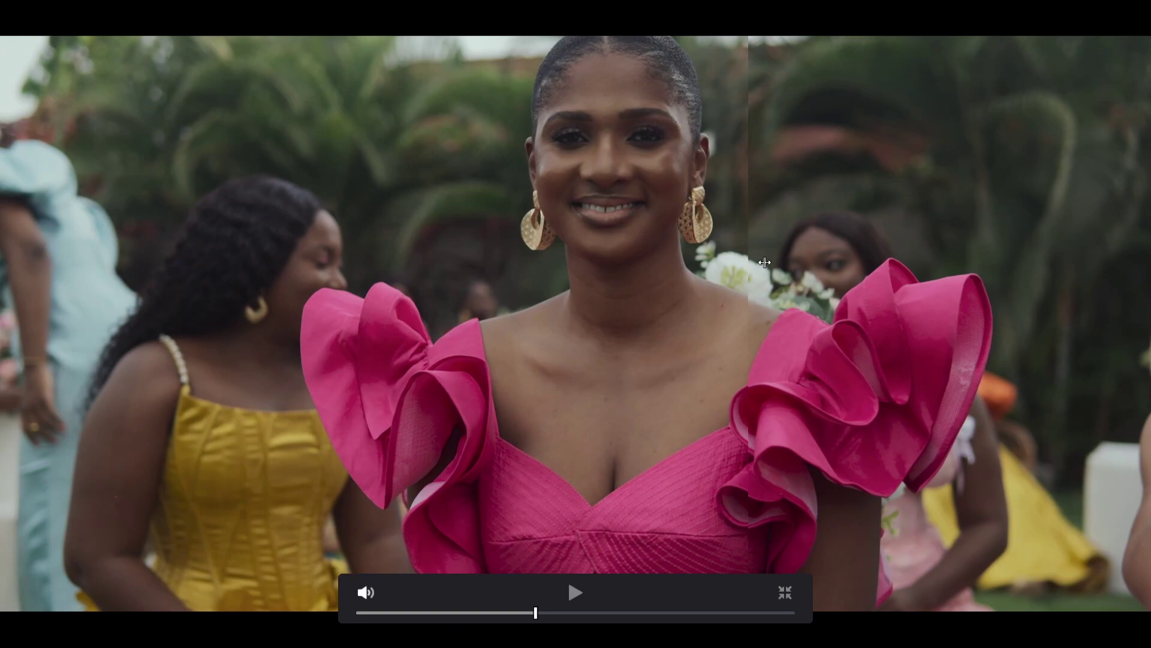
key("Escape")
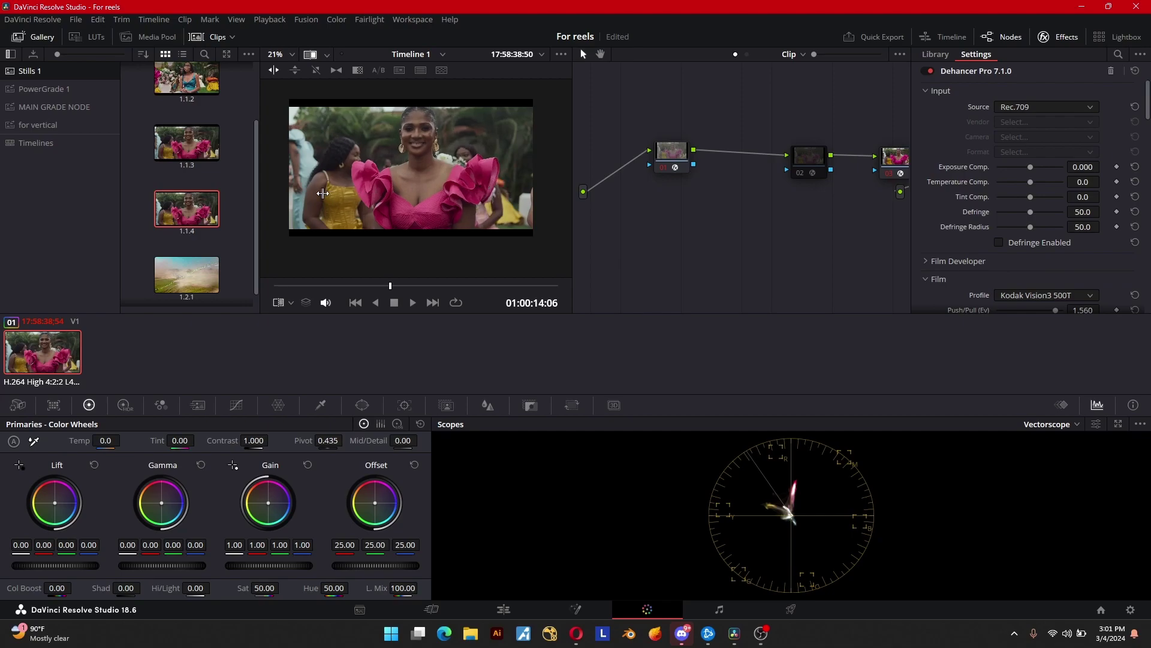
key("ctrl+f")
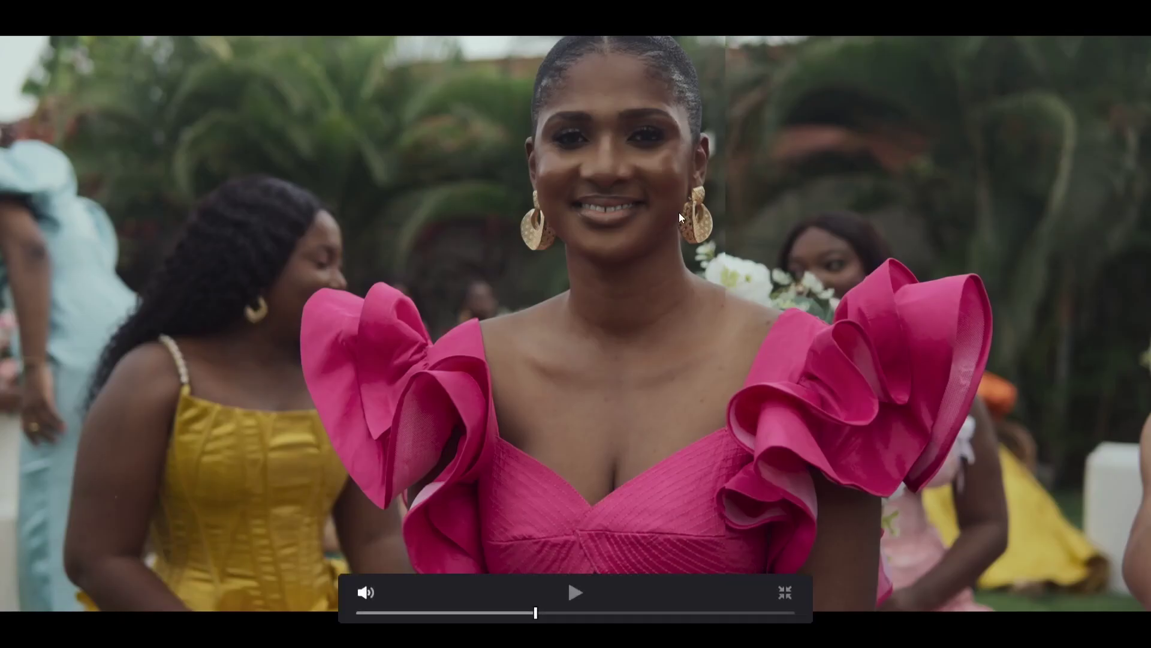
key("Escape")
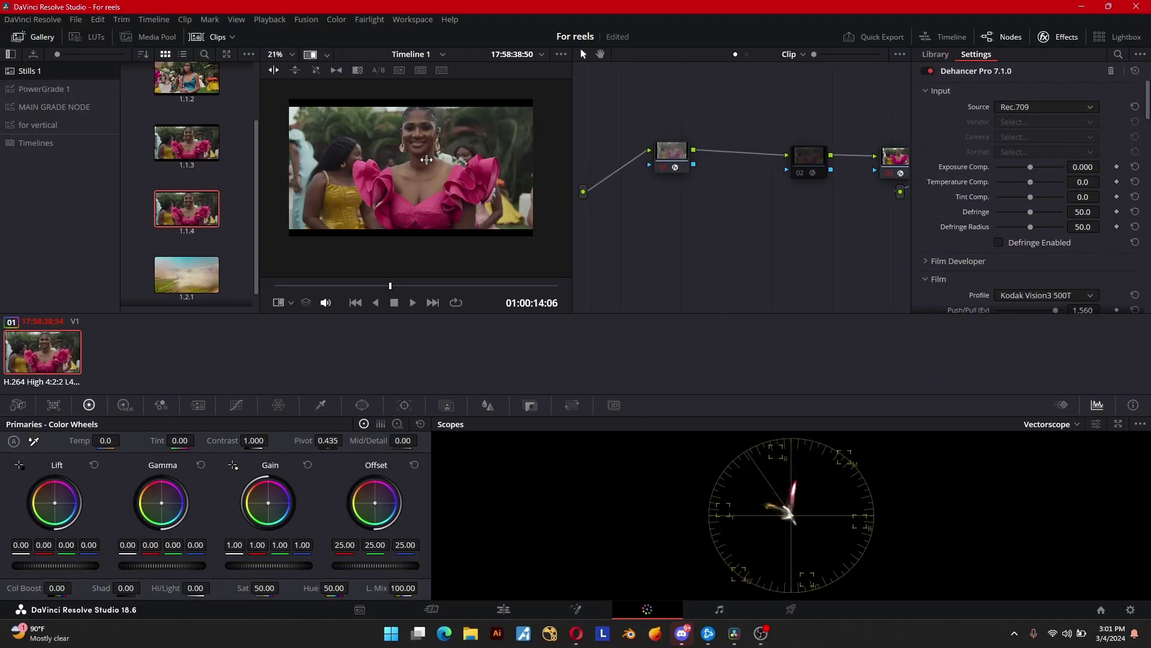
left_click_drag(337, 160, 516, 181)
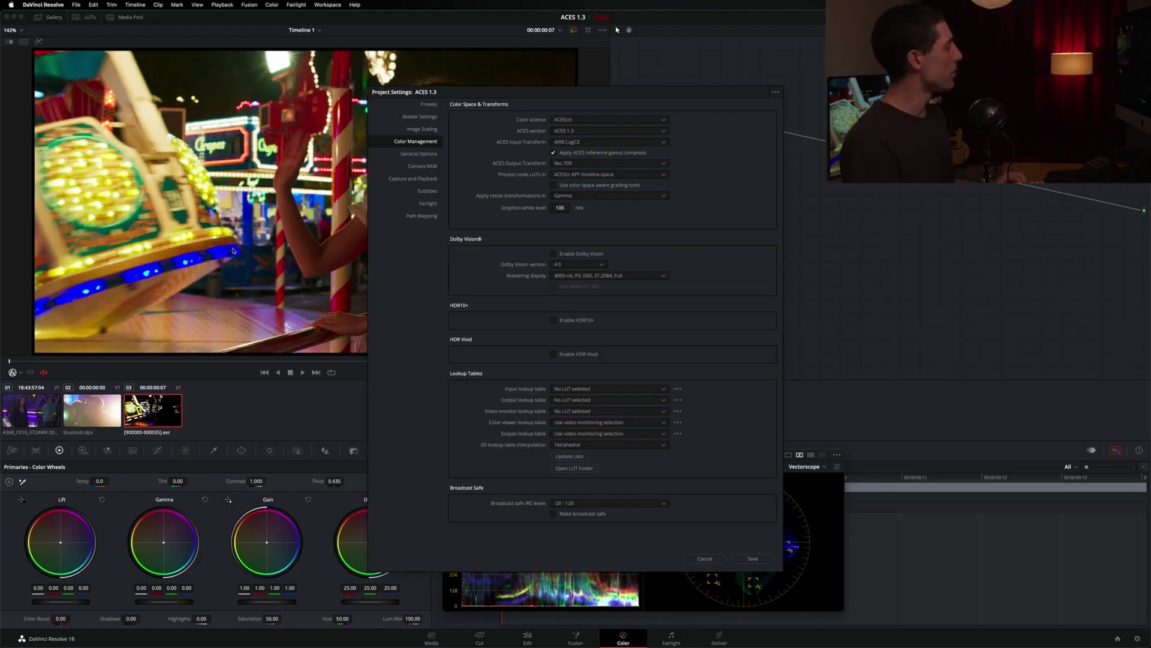
left_click(753, 558)
scroll(126, 282, "up", 3)
scroll(126, 282, "up", 6)
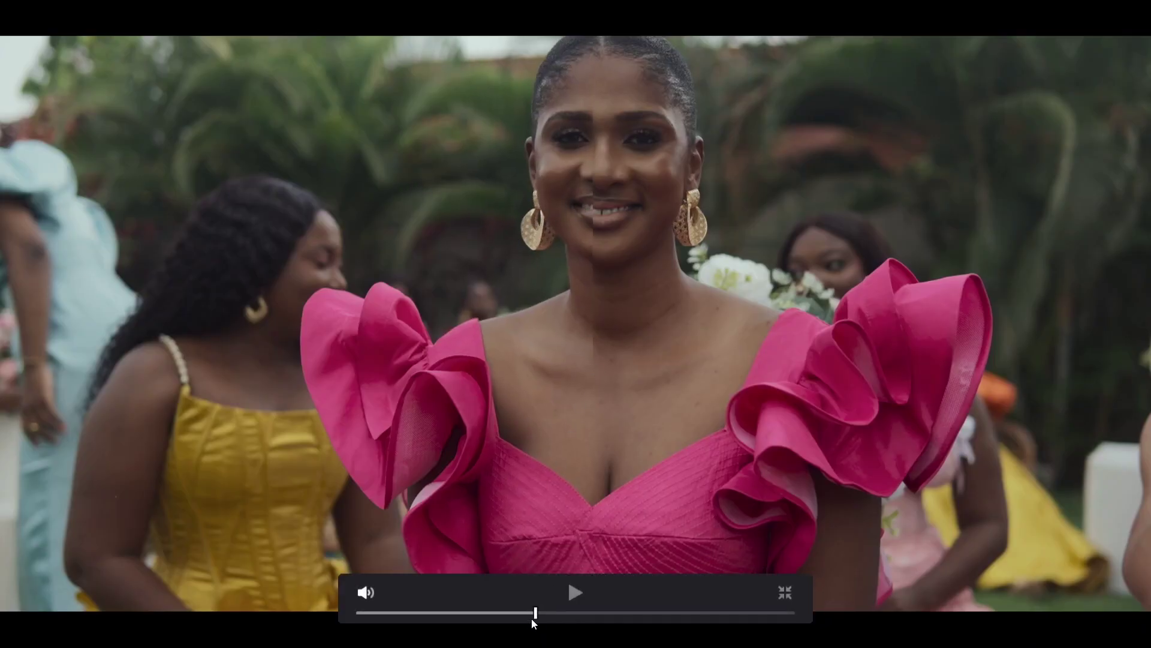
Step: Scrub to 01:00:14:16 and review the graded frame against the reference still in full screen
left_click_drag(527, 615, 537, 619)
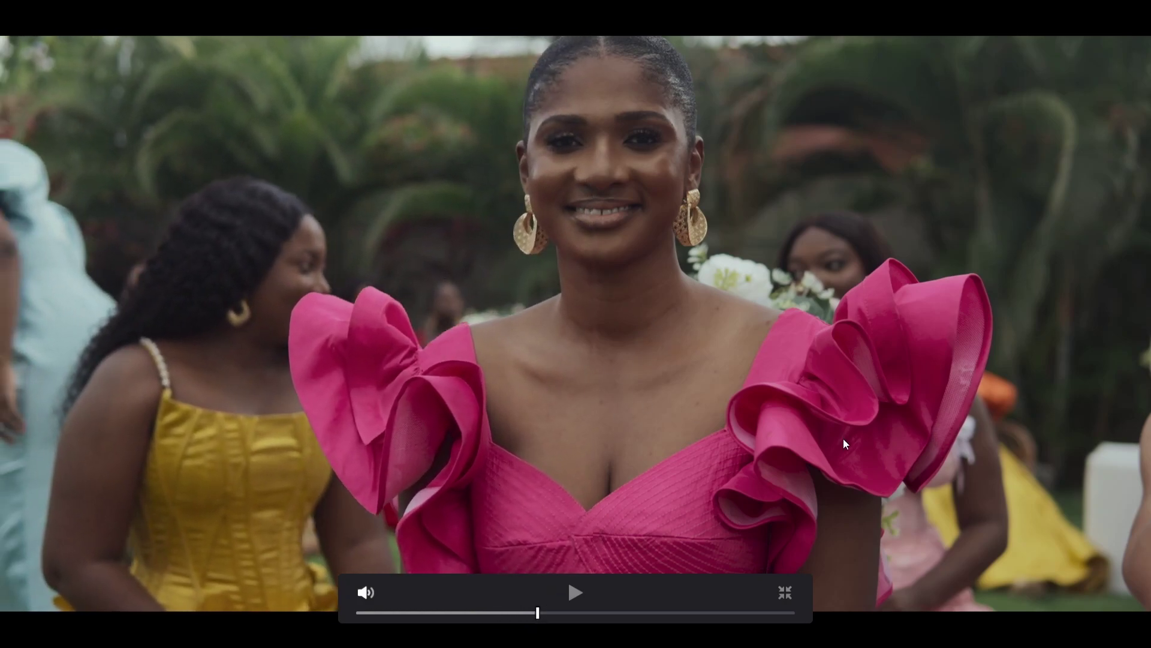
key("Escape")
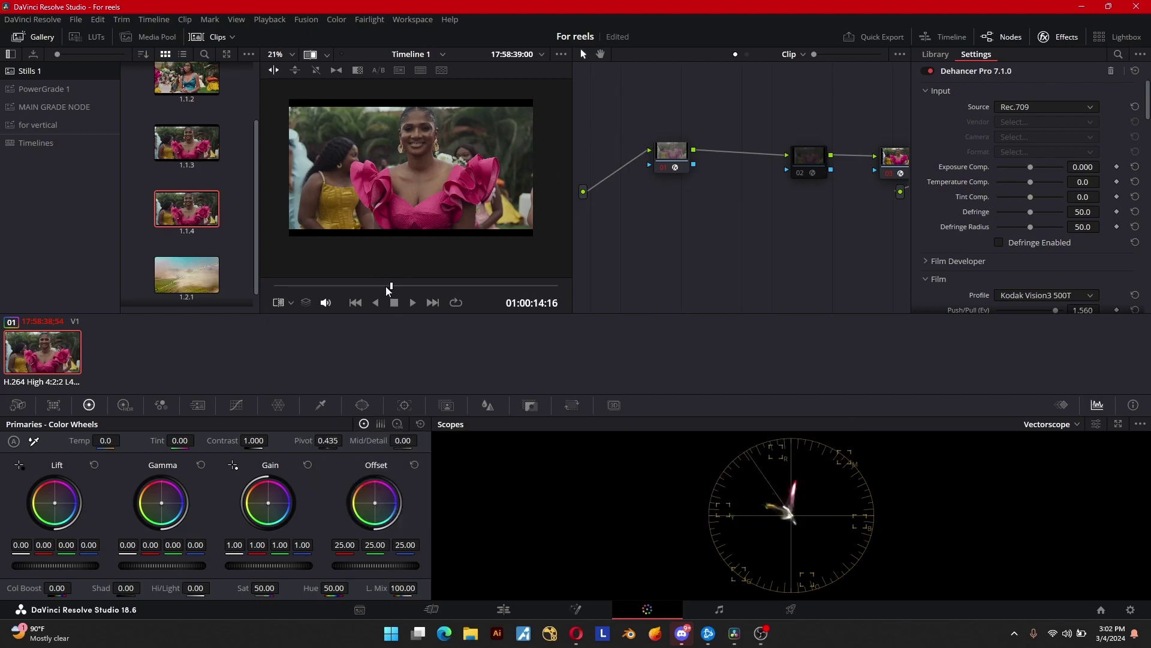
key("p")
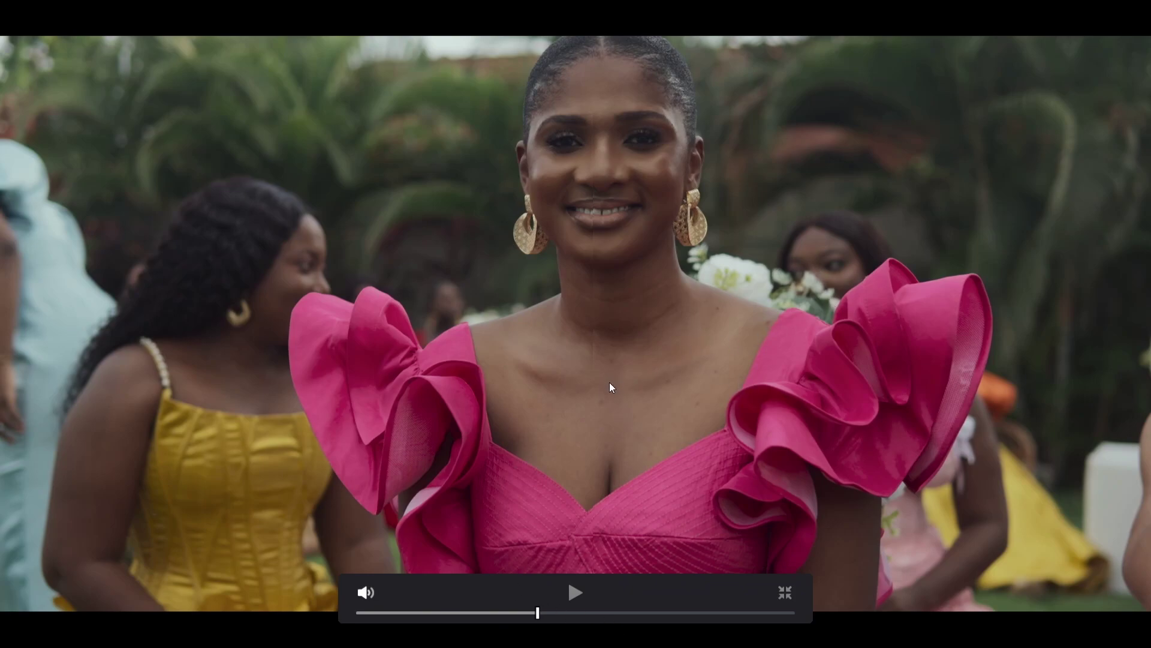
key("p")
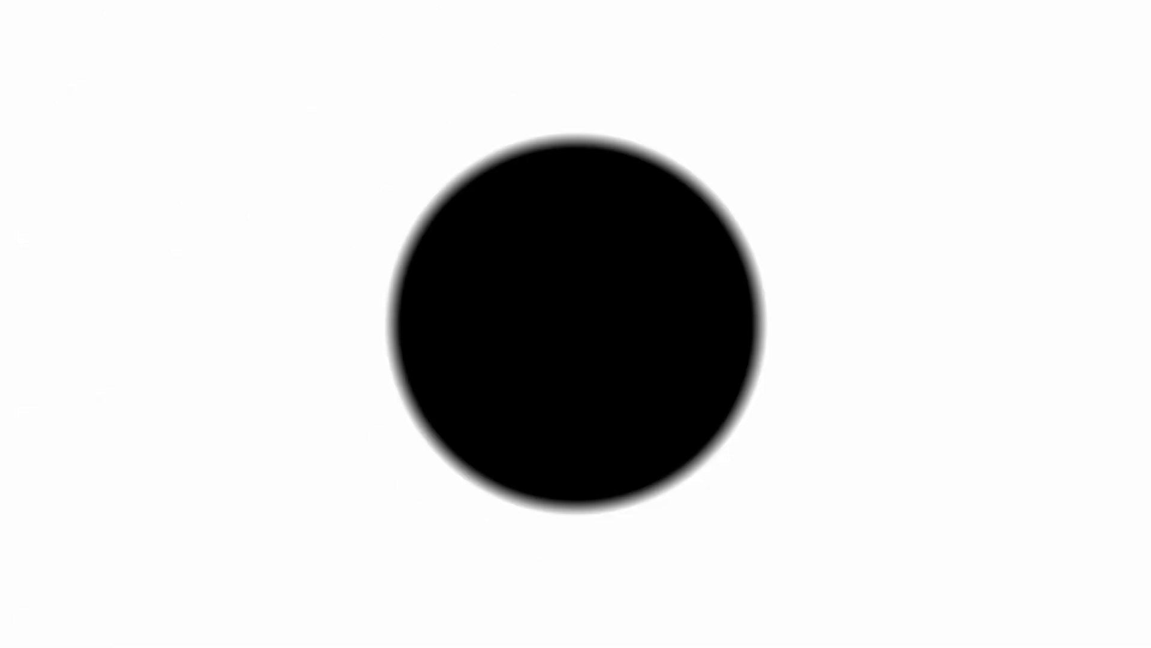